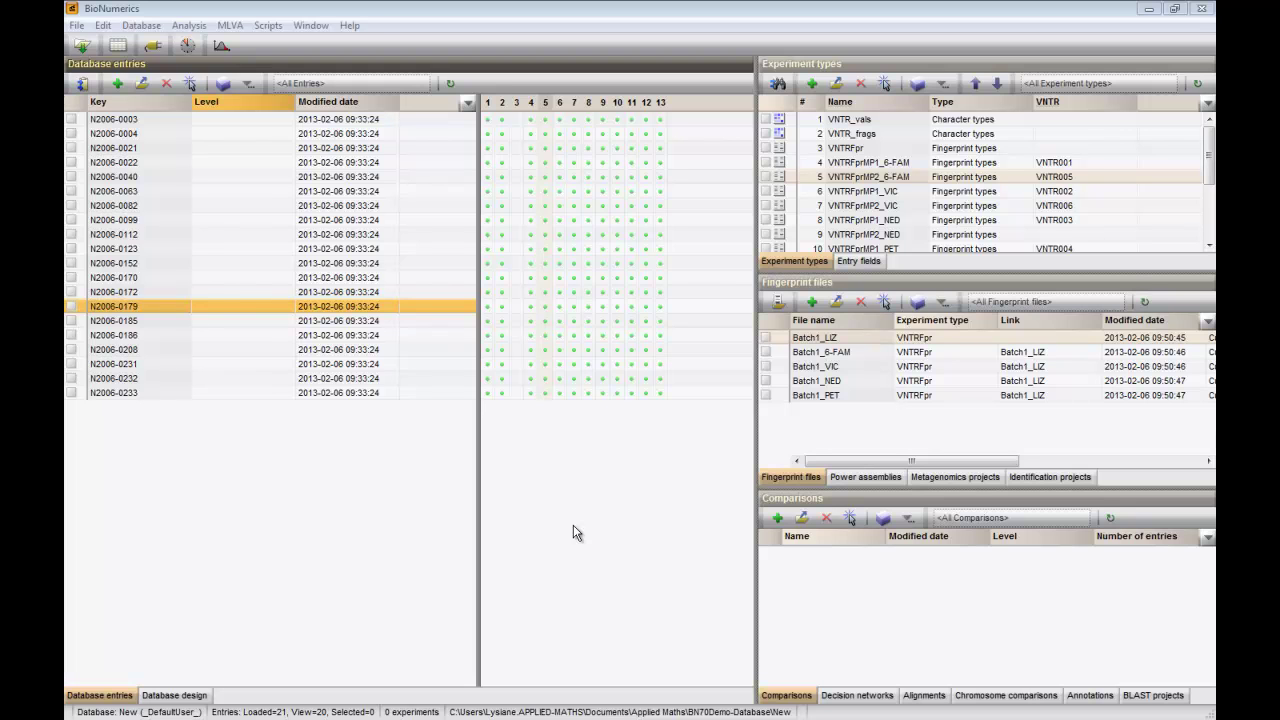
Step: Compute Simpson's index of diversity for VNTR_vals across all 20 entries and export it to Notepad
{"action": "key", "text": "ctrl+a"}
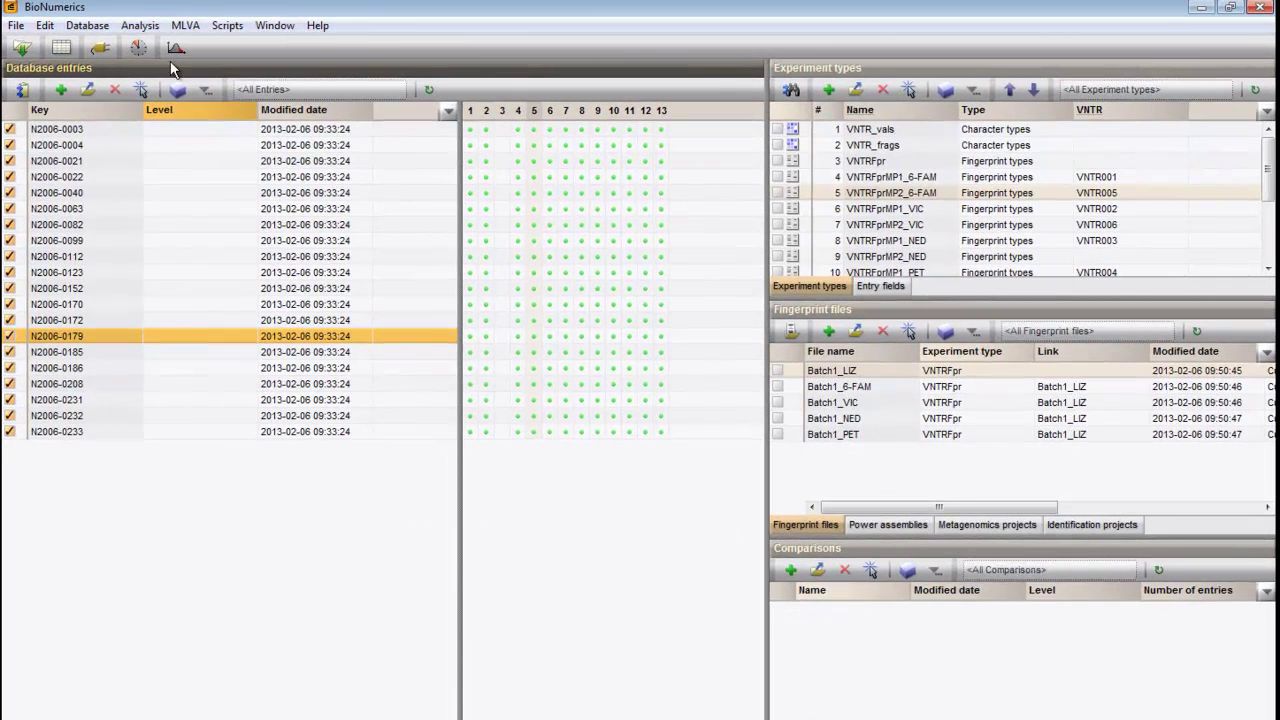
{"action": "left_click", "coordinate": [233, 28]}
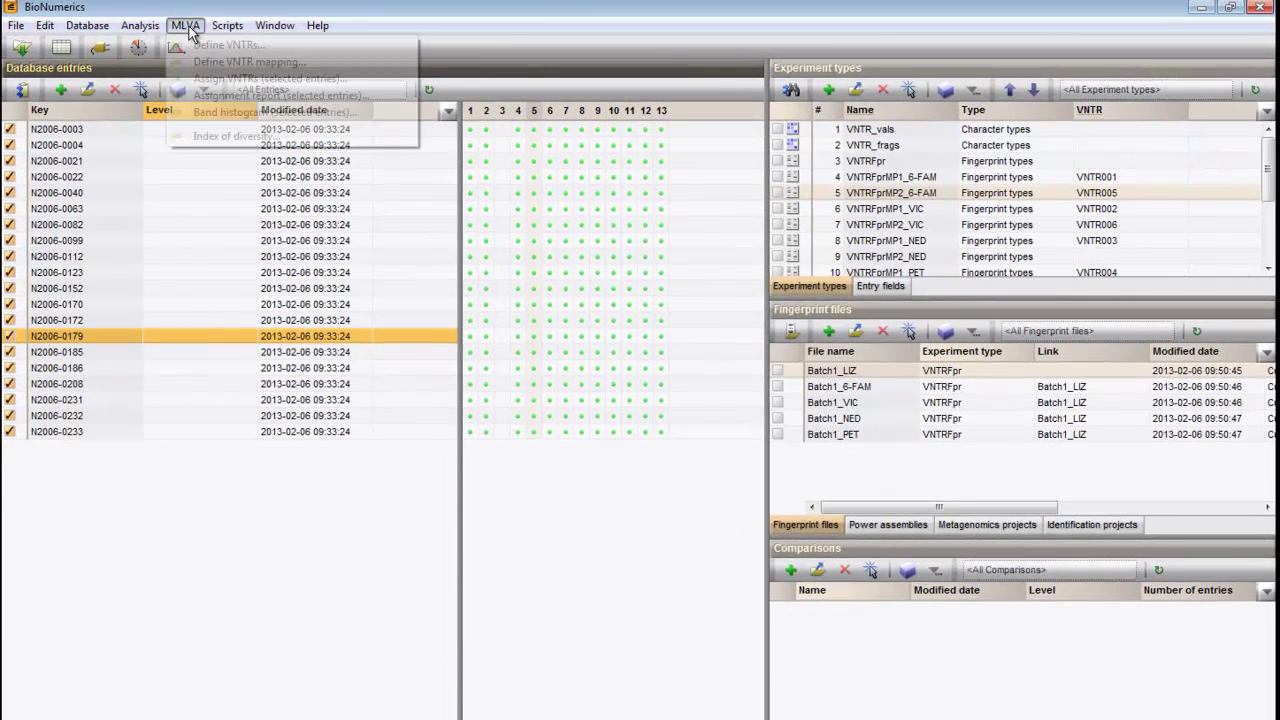
{"action": "left_click", "coordinate": [224, 136]}
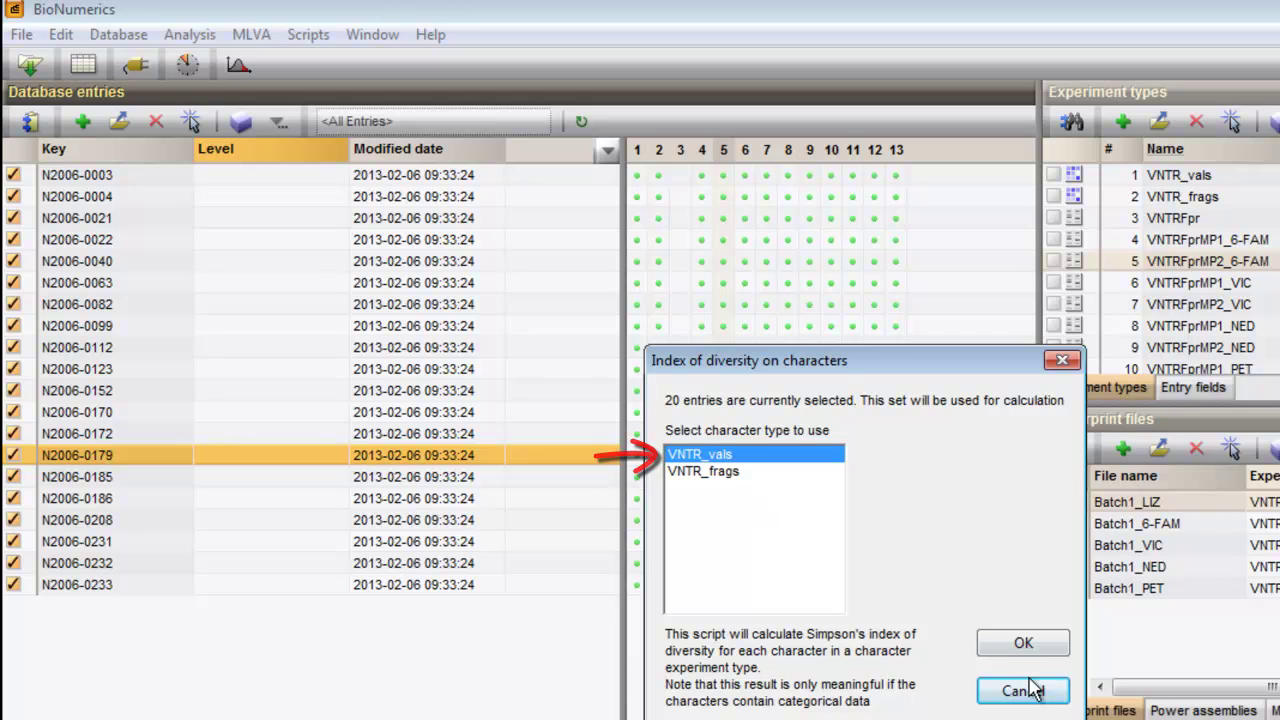
{"action": "left_click", "coordinate": [1025, 645]}
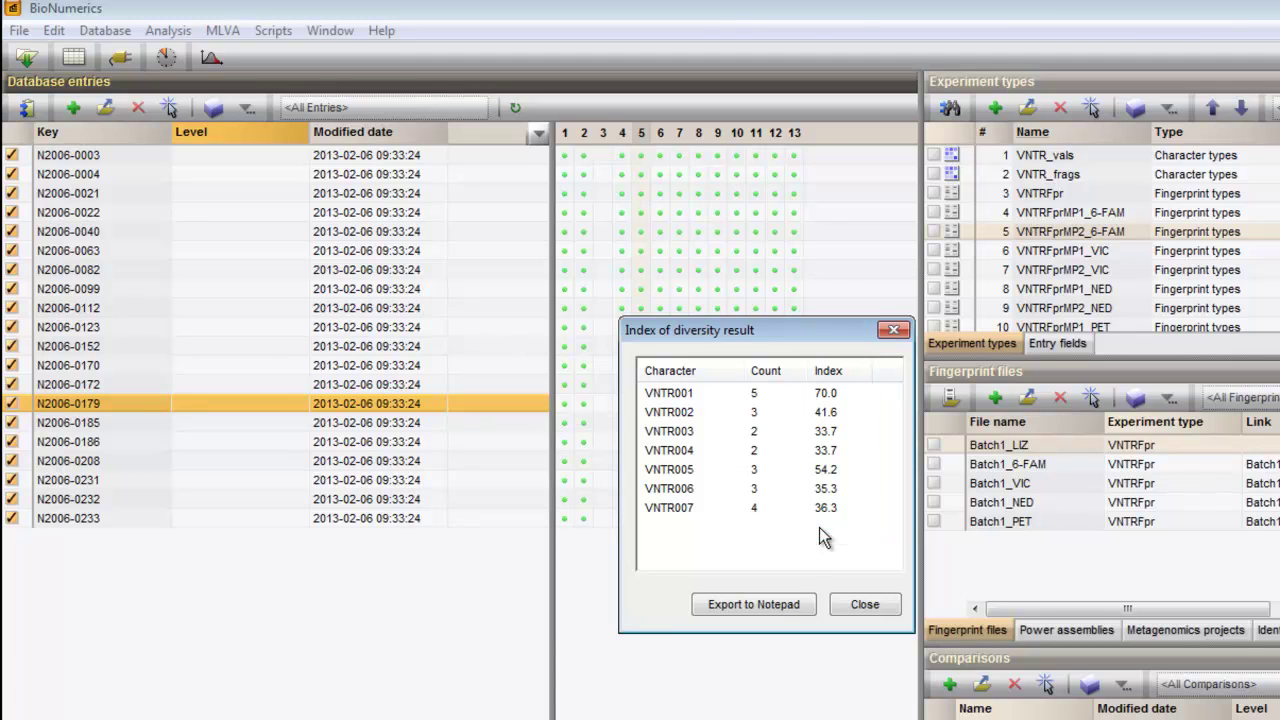
{"action": "left_click", "coordinate": [768, 605]}
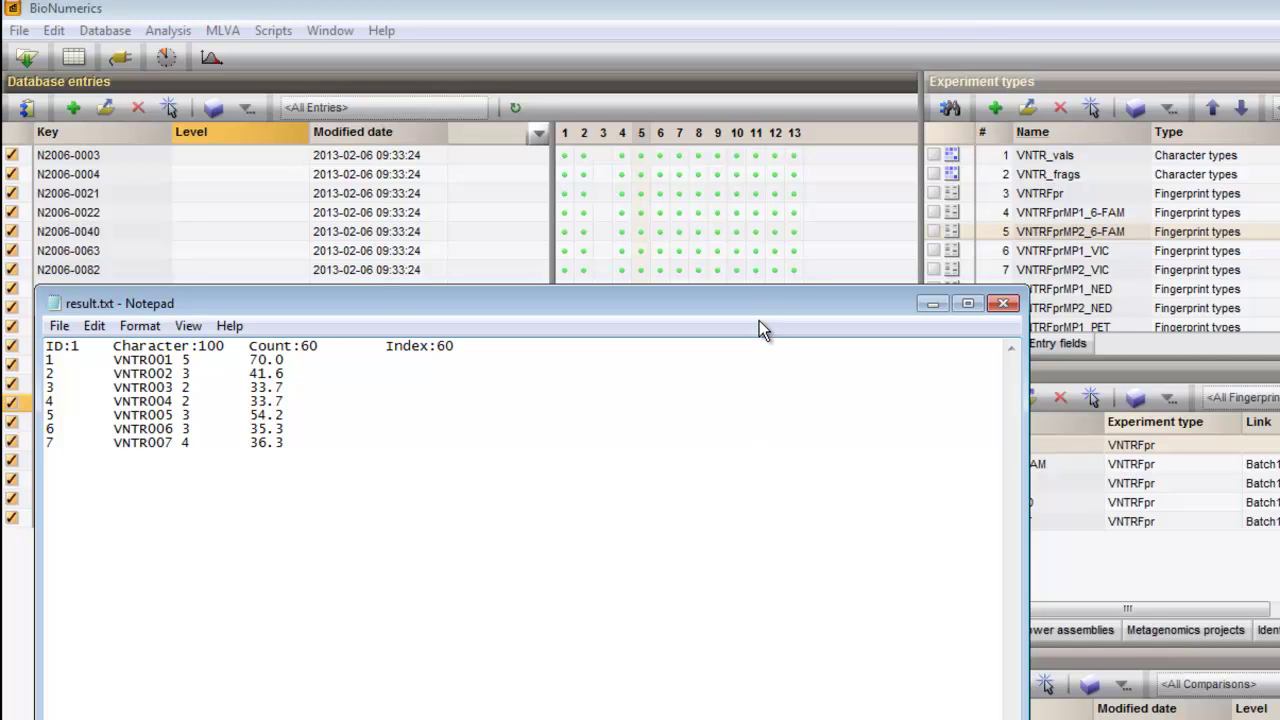
{"action": "left_click", "coordinate": [1003, 303]}
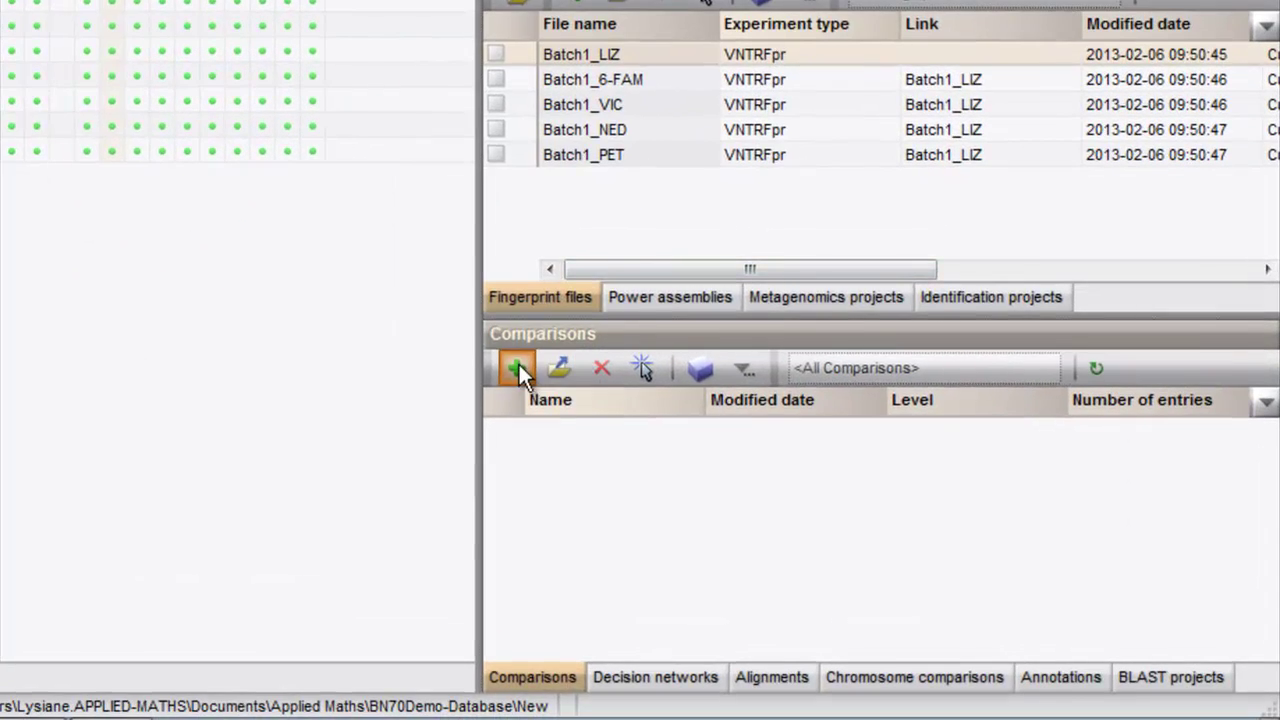
Step: Create a comparison of the 20 selected entries and maximize its window
{"action": "left_click", "coordinate": [518, 365]}
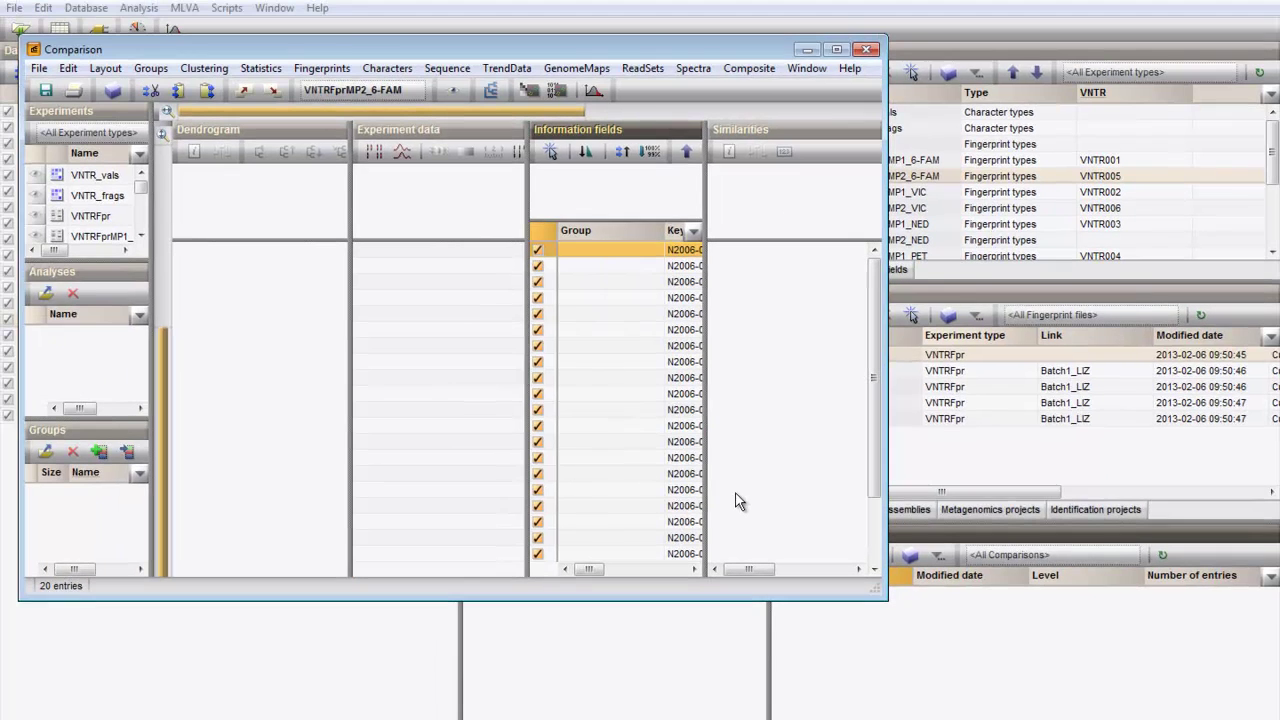
{"action": "left_click", "coordinate": [836, 49]}
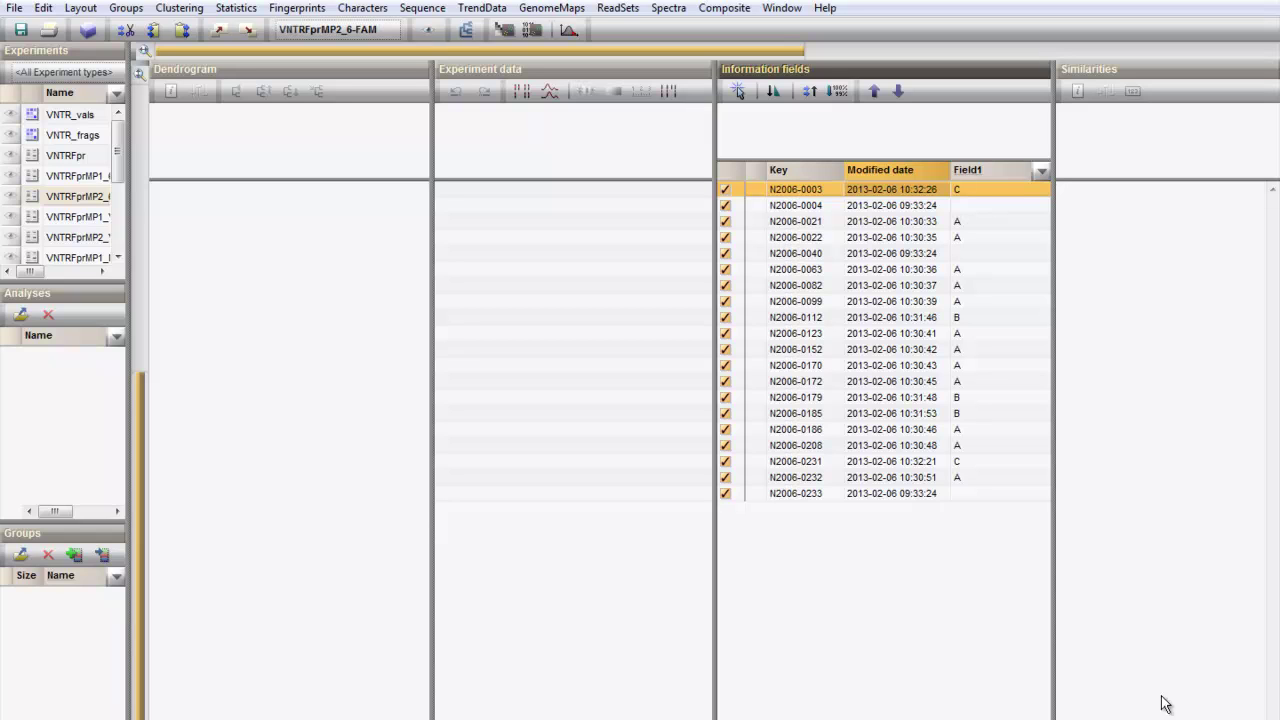
Step: Group entries by Field1, largest group first, and show VNTR_vals as numeric values
{"action": "right_click", "coordinate": [992, 177]}
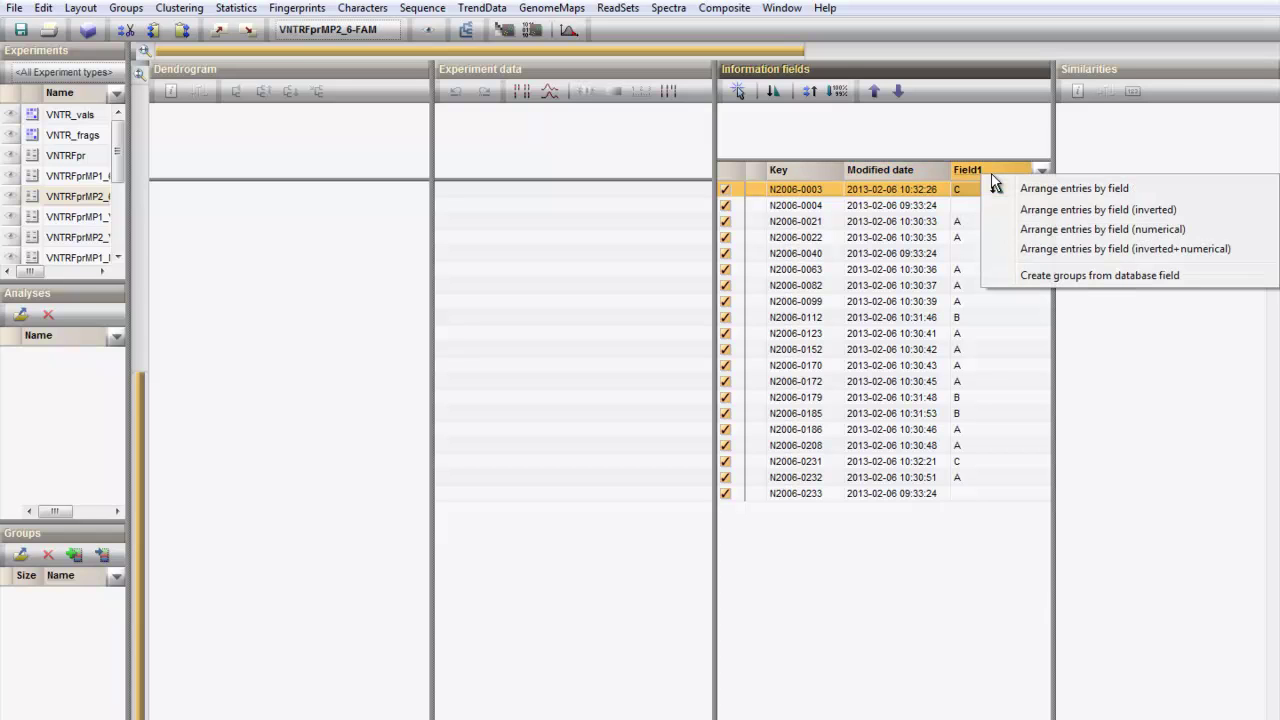
{"action": "left_click", "coordinate": [1025, 278]}
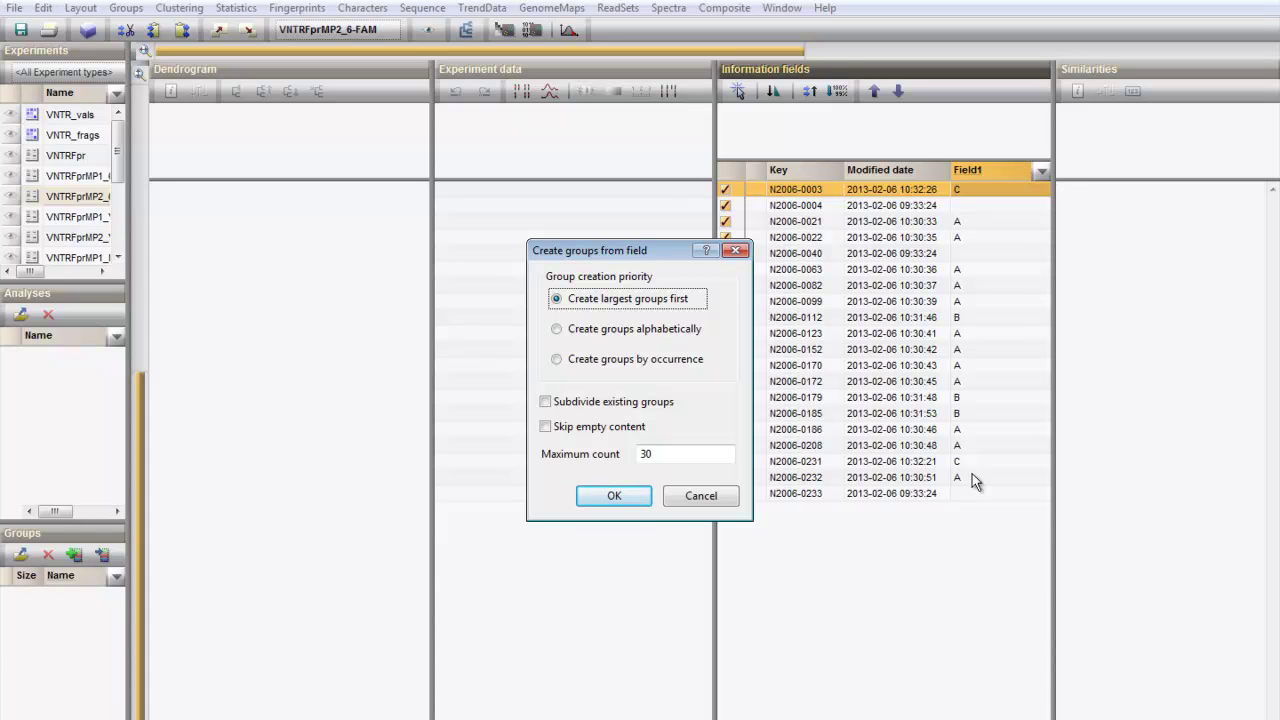
{"action": "left_click", "coordinate": [625, 496]}
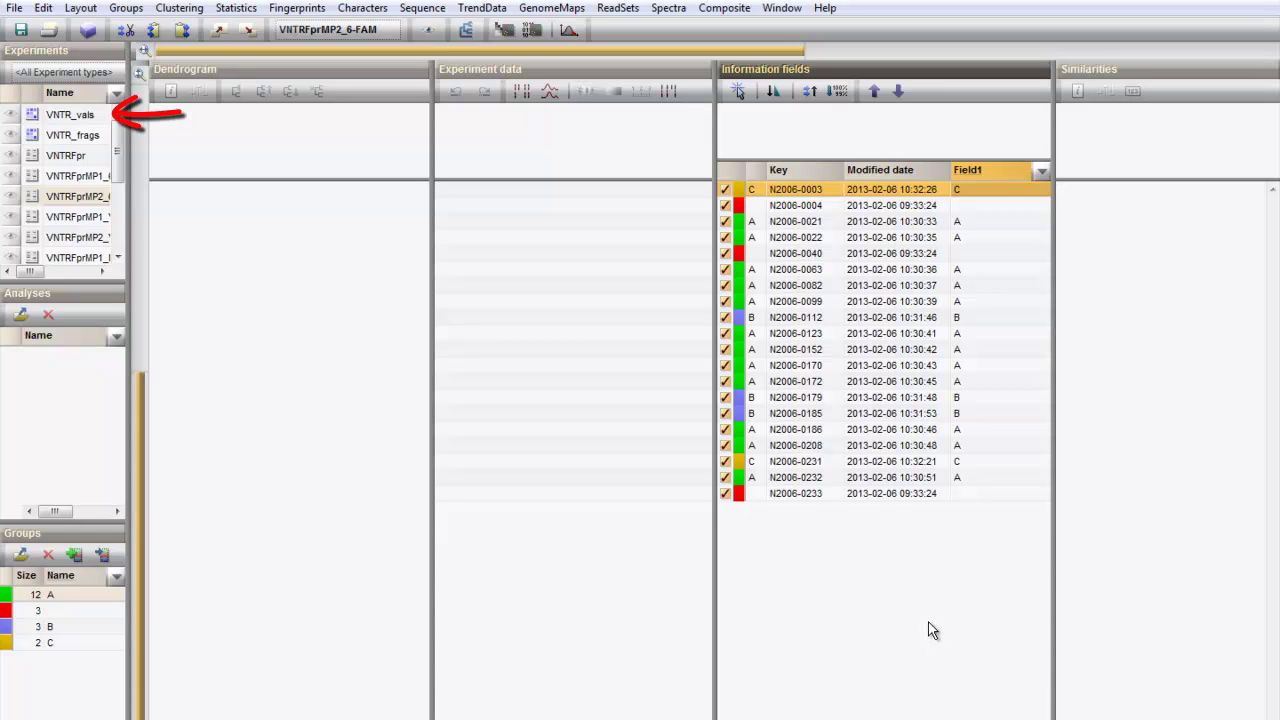
{"action": "left_click", "coordinate": [12, 115]}
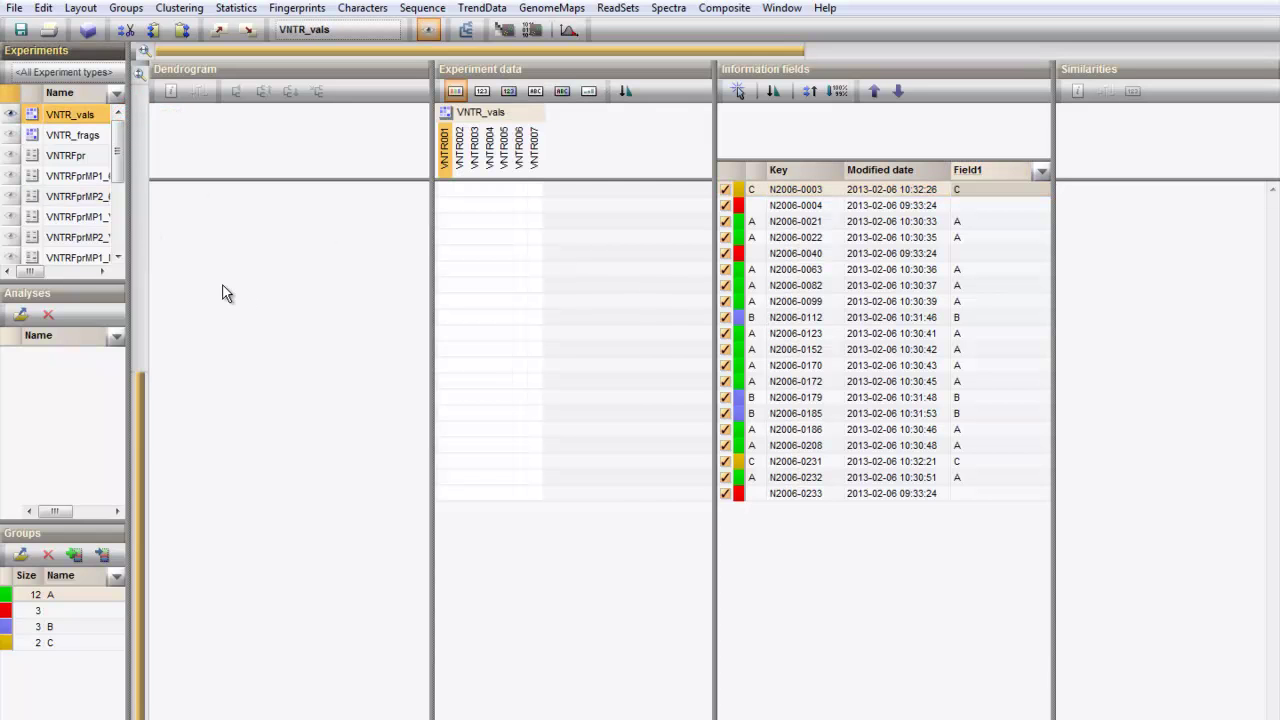
{"action": "left_click", "coordinate": [508, 90]}
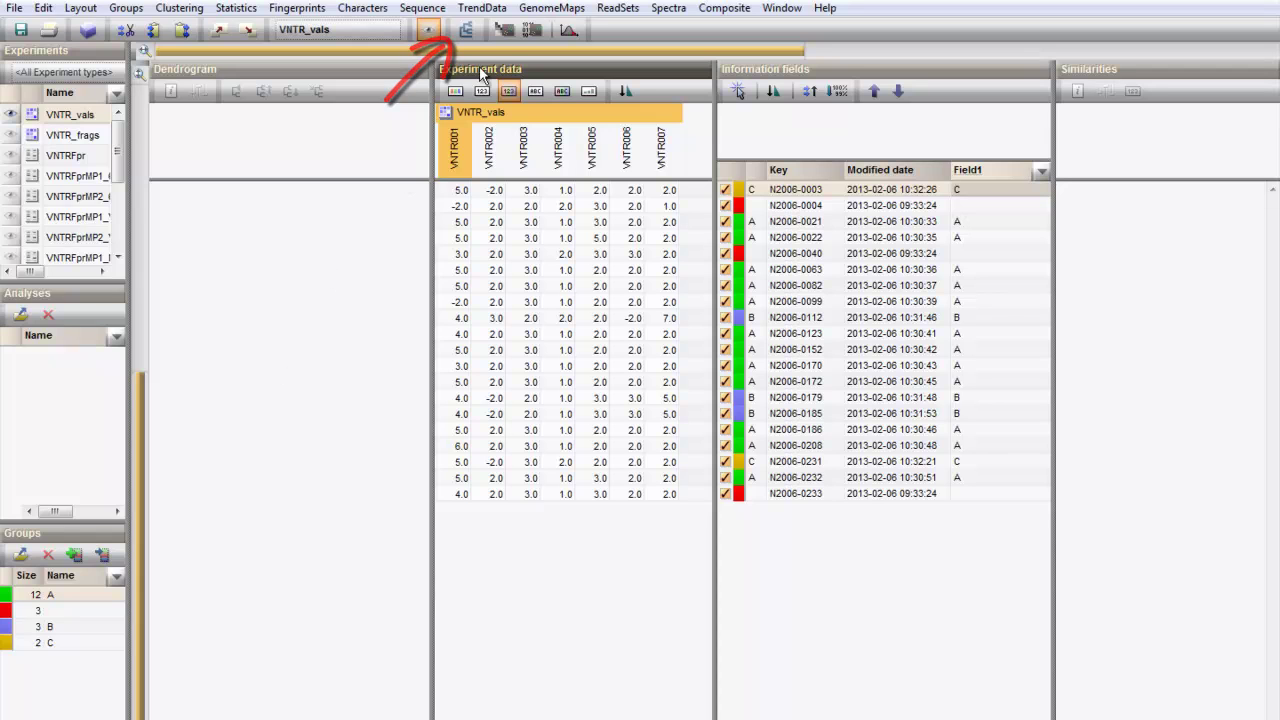
Step: Build the MLVA1 spanning tree from VNTR_vals with the MST for categorical data template
{"action": "left_click", "coordinate": [466, 30]}
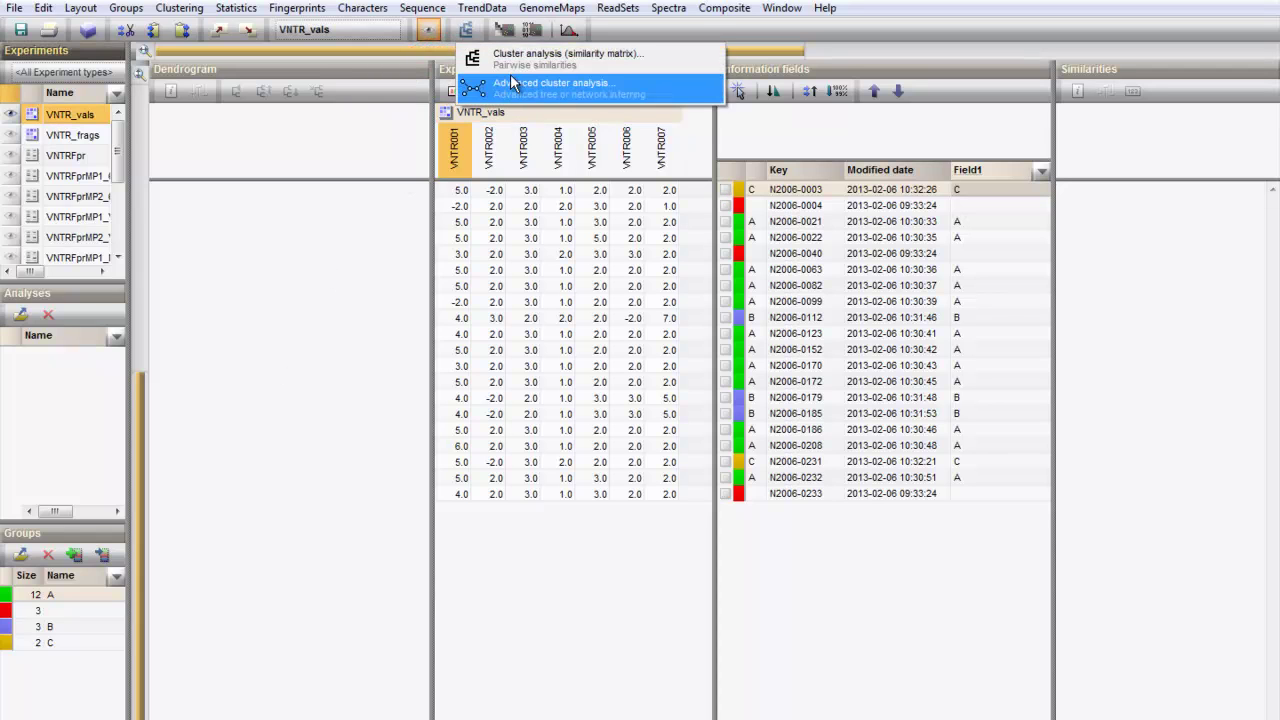
{"action": "left_click", "coordinate": [516, 85]}
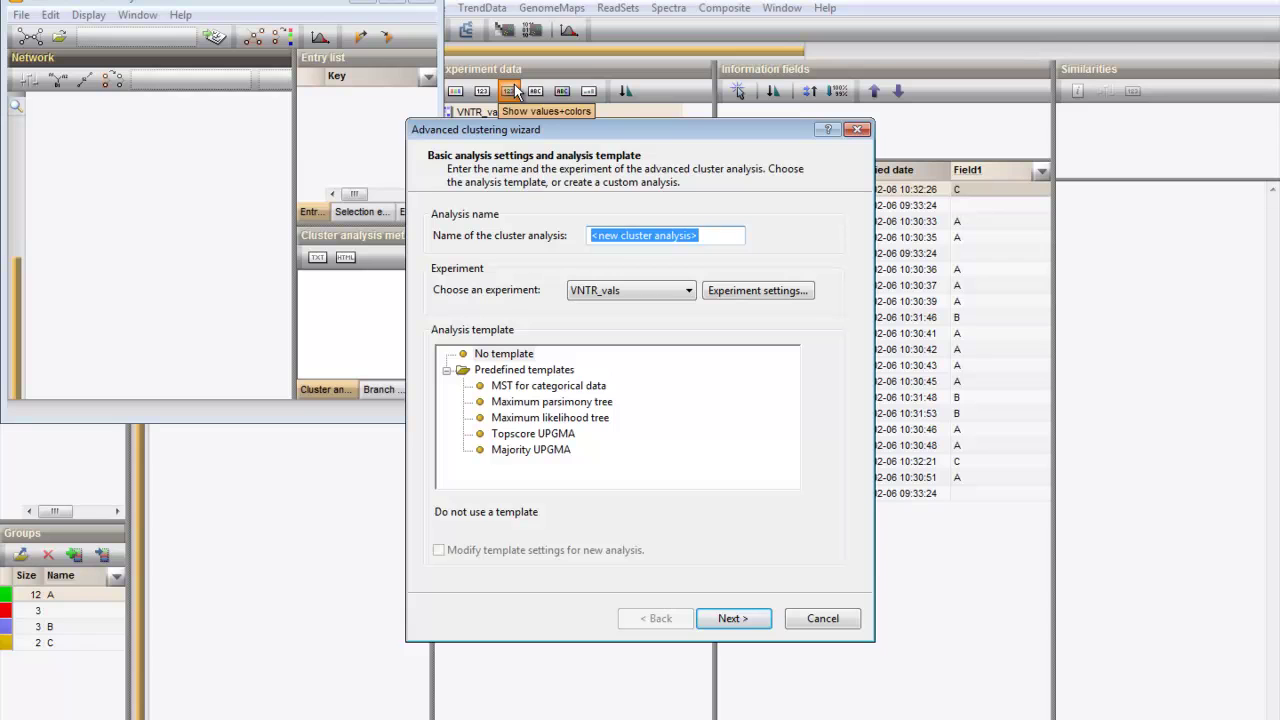
{"action": "type", "text": "ML"}
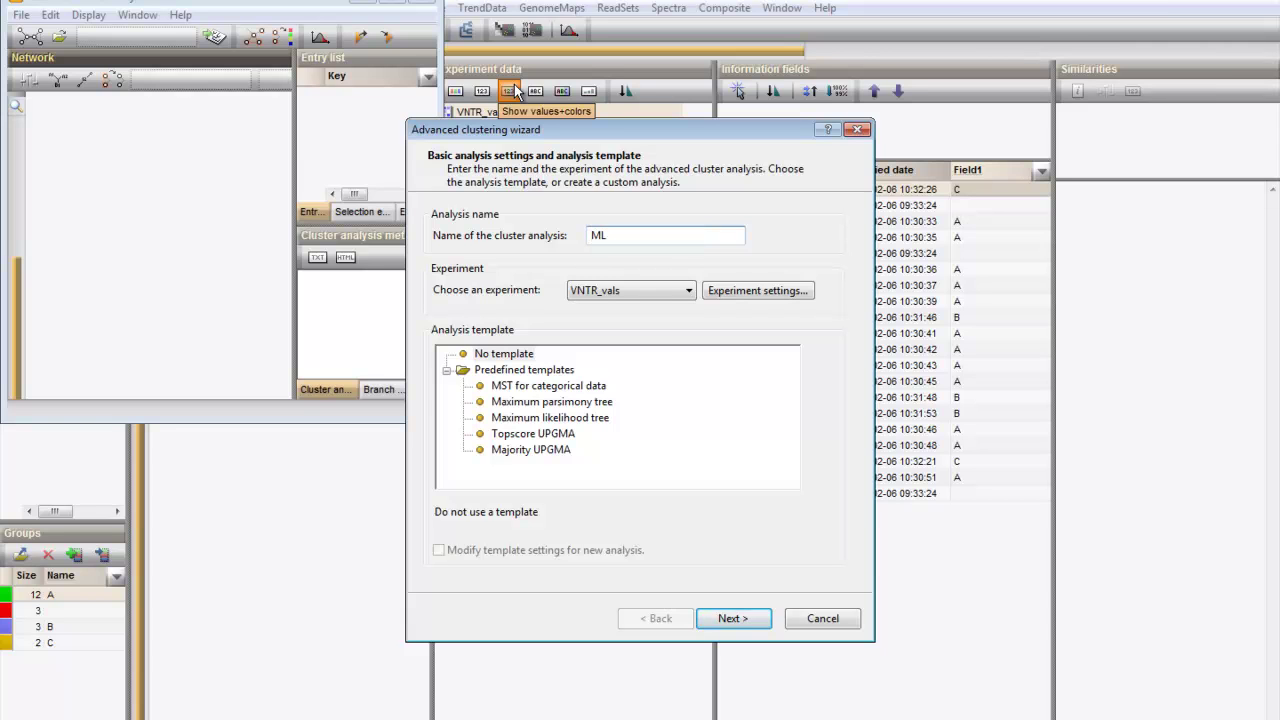
{"action": "type", "text": "VA1"}
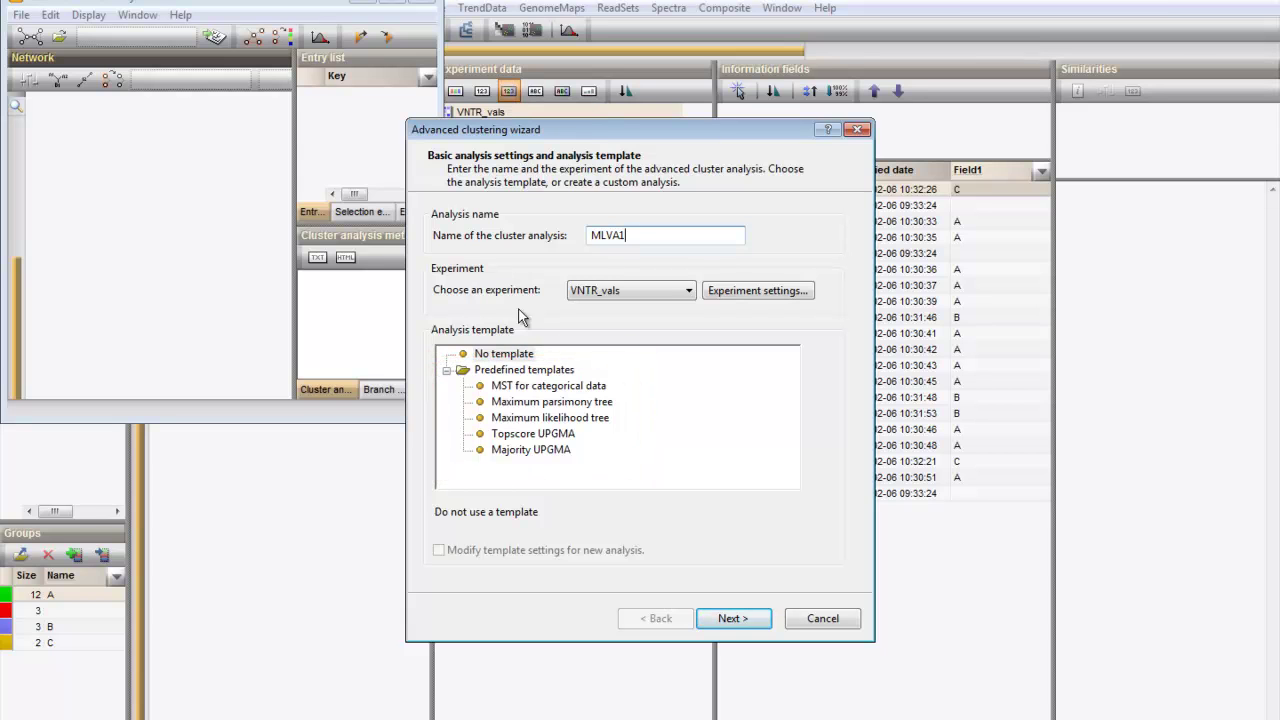
{"action": "left_click", "coordinate": [545, 386]}
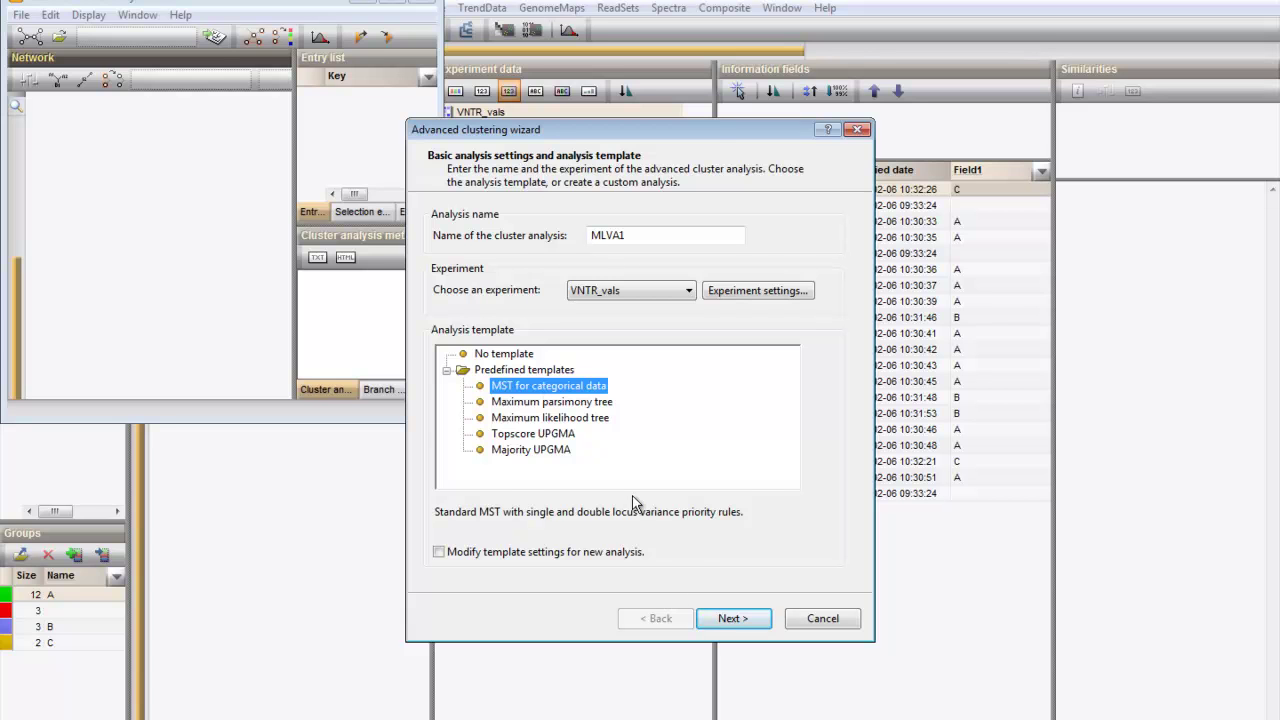
{"action": "left_click", "coordinate": [735, 618]}
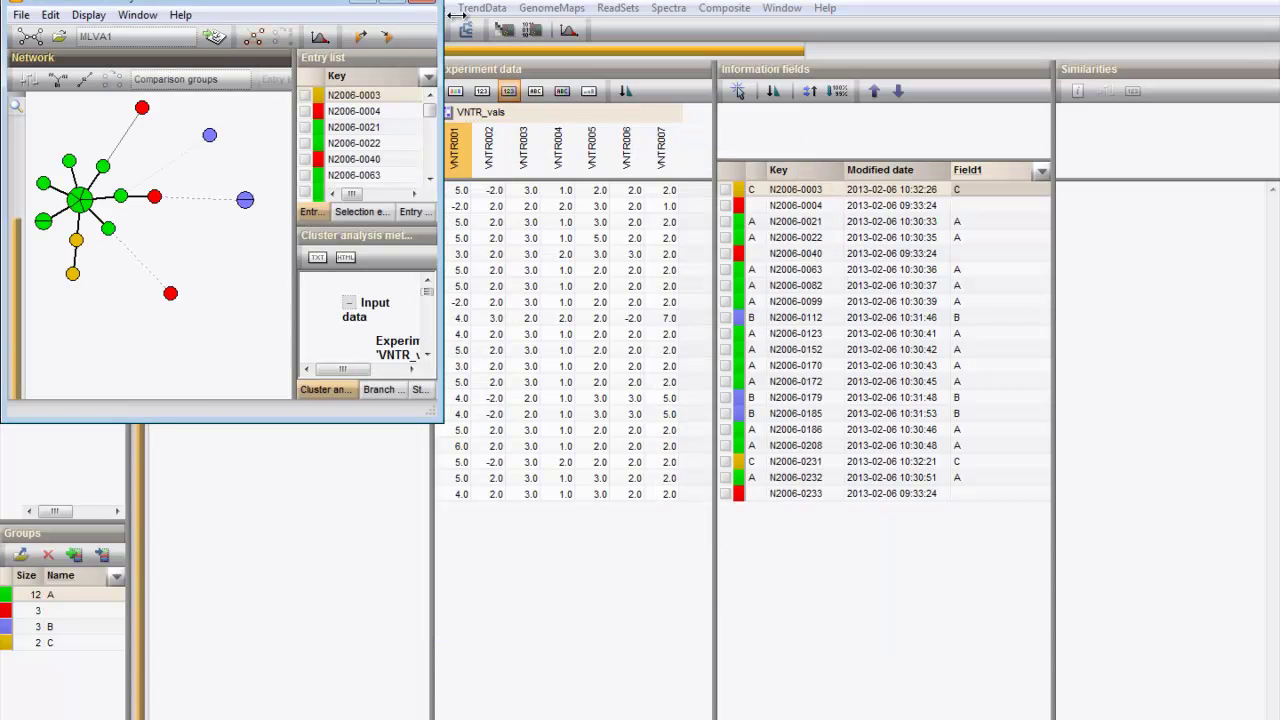
Step: Maximize the MLVA1 network window and fit the whole tree in view
{"action": "left_click", "coordinate": [396, 4]}
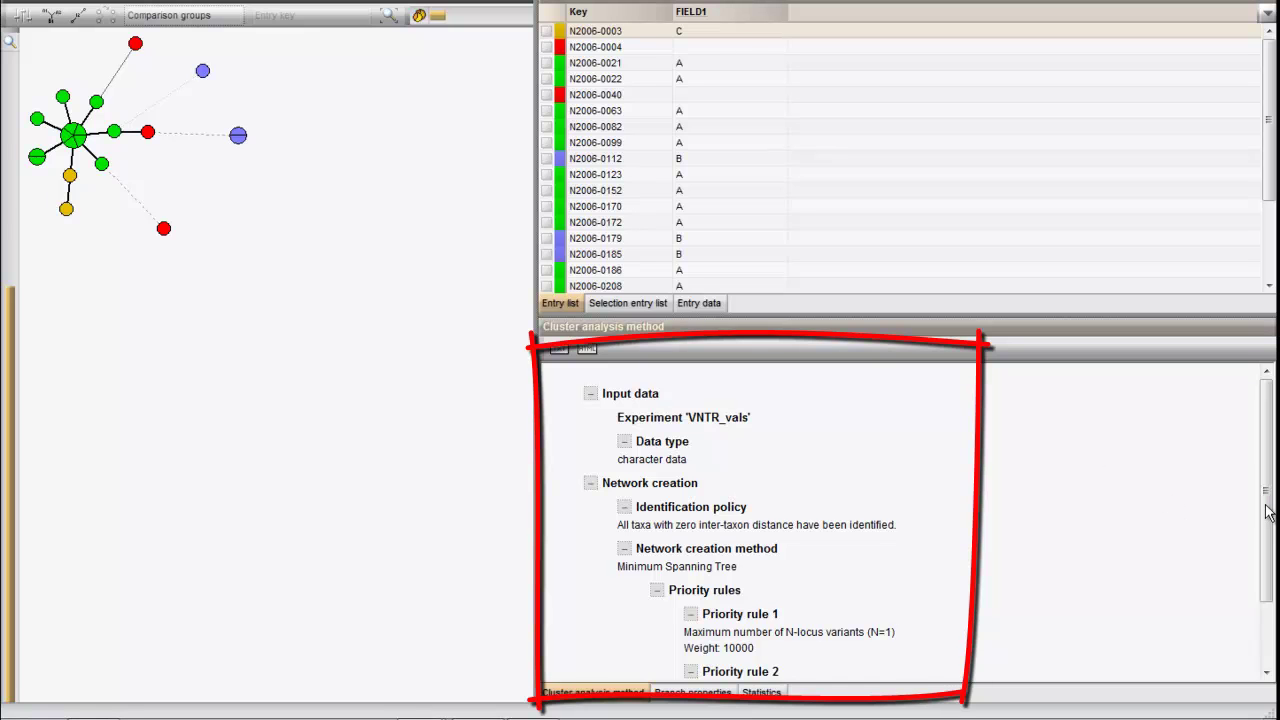
{"action": "left_click_drag", "start_coordinate": [1268, 520], "coordinate": [1268, 580]}
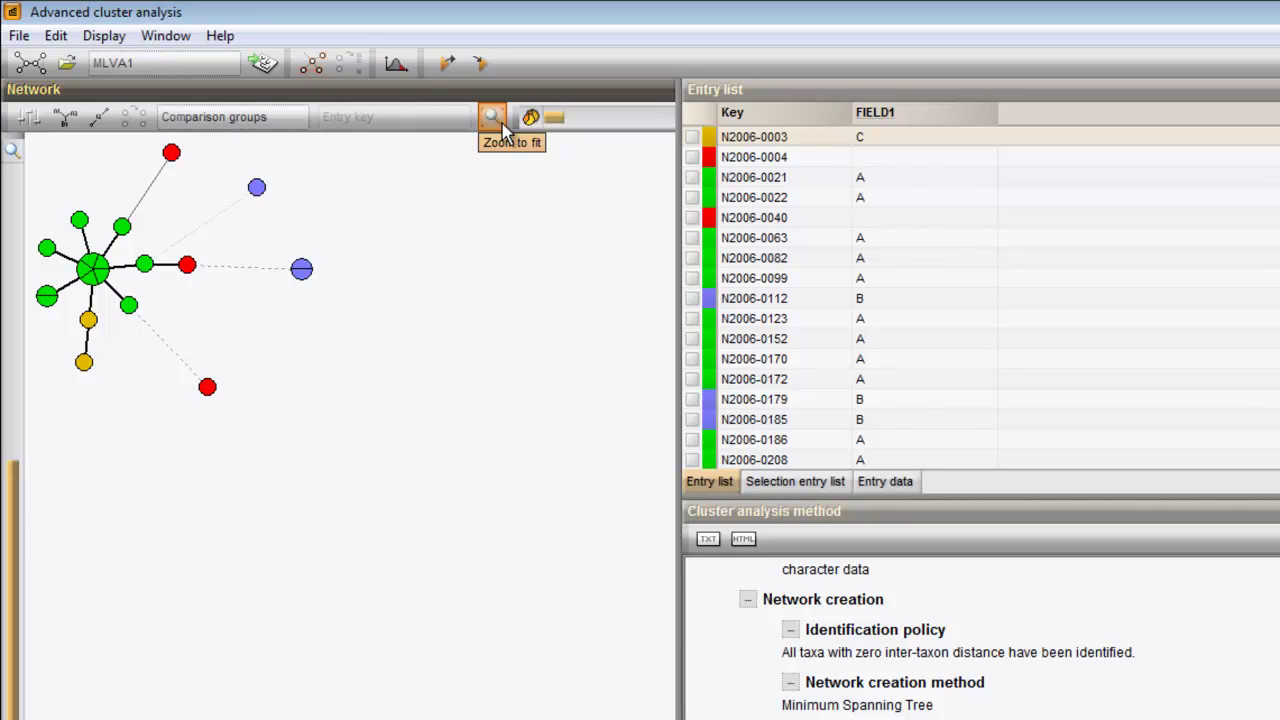
{"action": "left_click", "coordinate": [502, 123]}
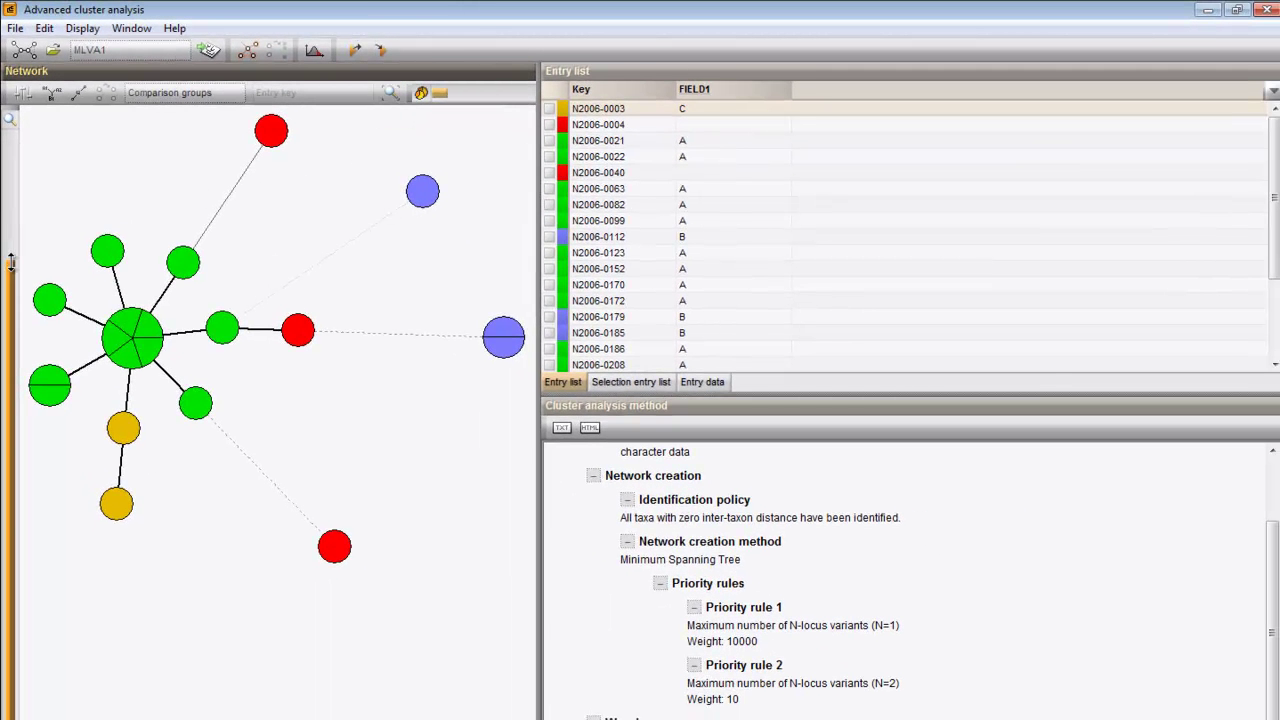
{"action": "mouse_move", "coordinate": [11, 261]}
{"action": "left_mouse_down"}
{"action": "mouse_move", "coordinate": [10, 300]}
{"action": "mouse_move", "coordinate": [9, 285]}
{"action": "left_mouse_up"}
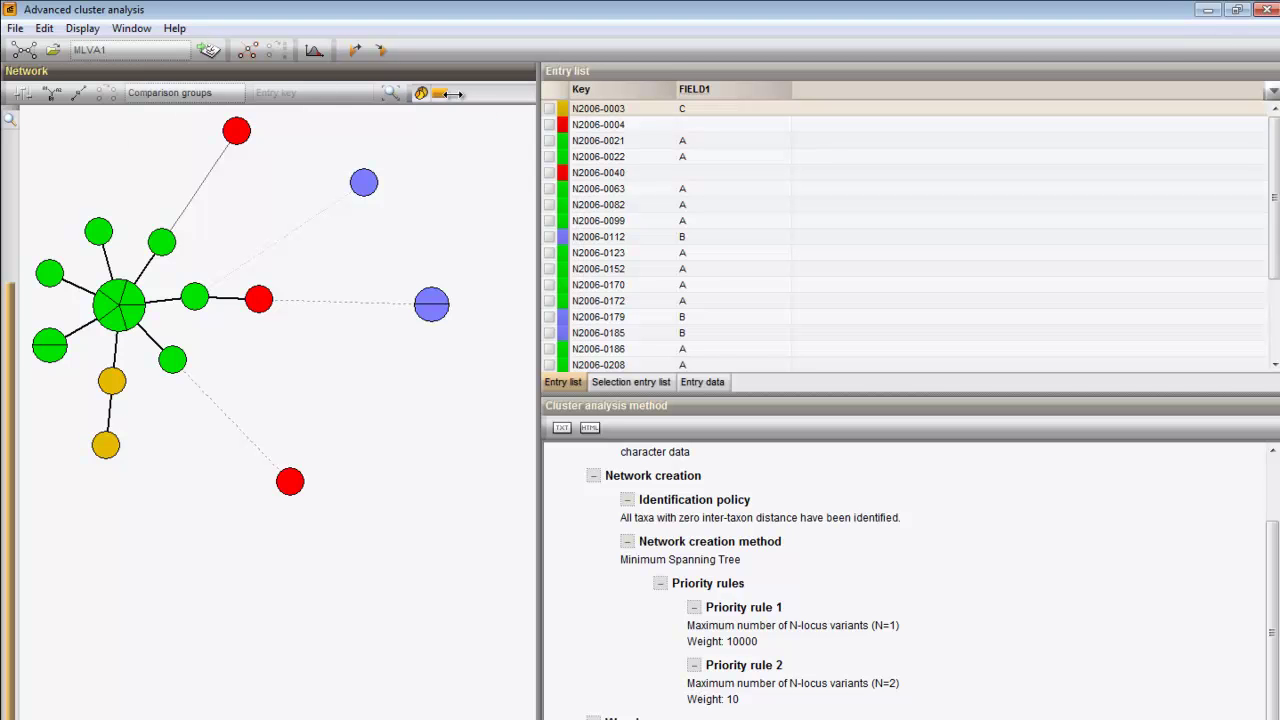
{"action": "mouse_move", "coordinate": [452, 94]}
{"action": "left_mouse_down"}
{"action": "mouse_move", "coordinate": [470, 94]}
{"action": "mouse_move", "coordinate": [452, 95]}
{"action": "left_mouse_up"}
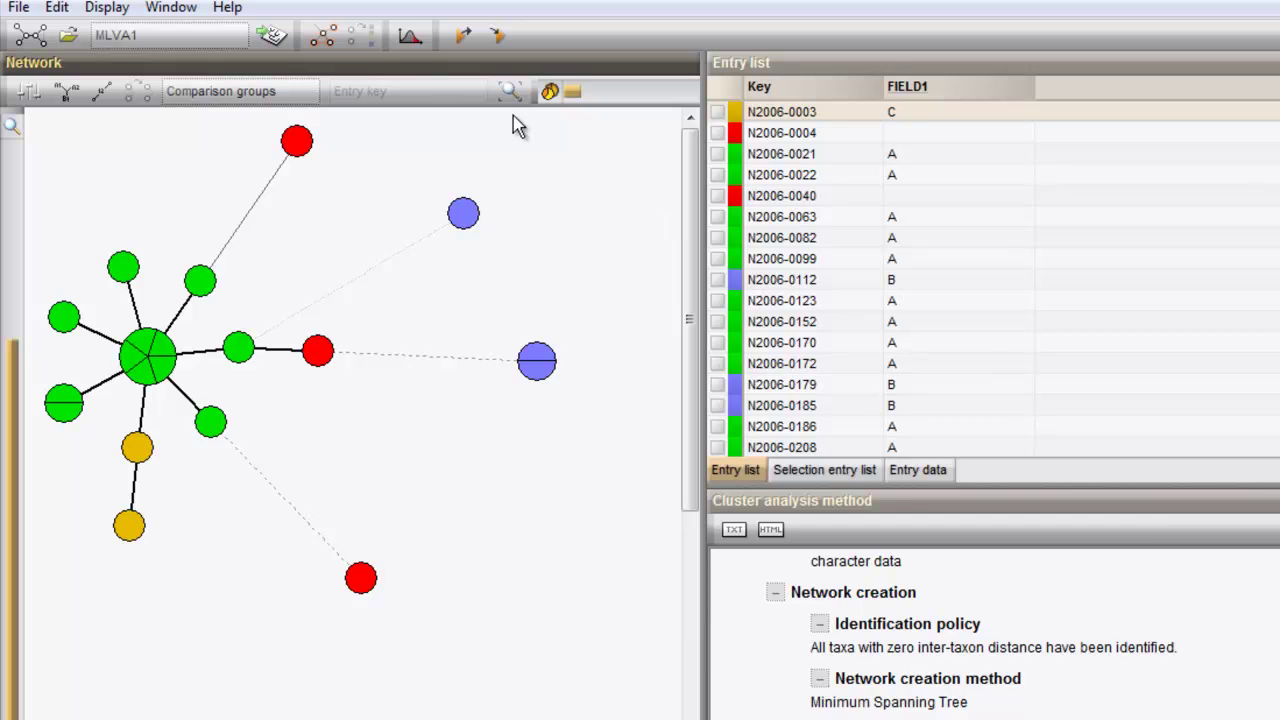
Step: Start a new analysis named MLVA2 on the MST for categorical data template, with template settings modifiable
{"action": "left_click", "coordinate": [28, 36]}
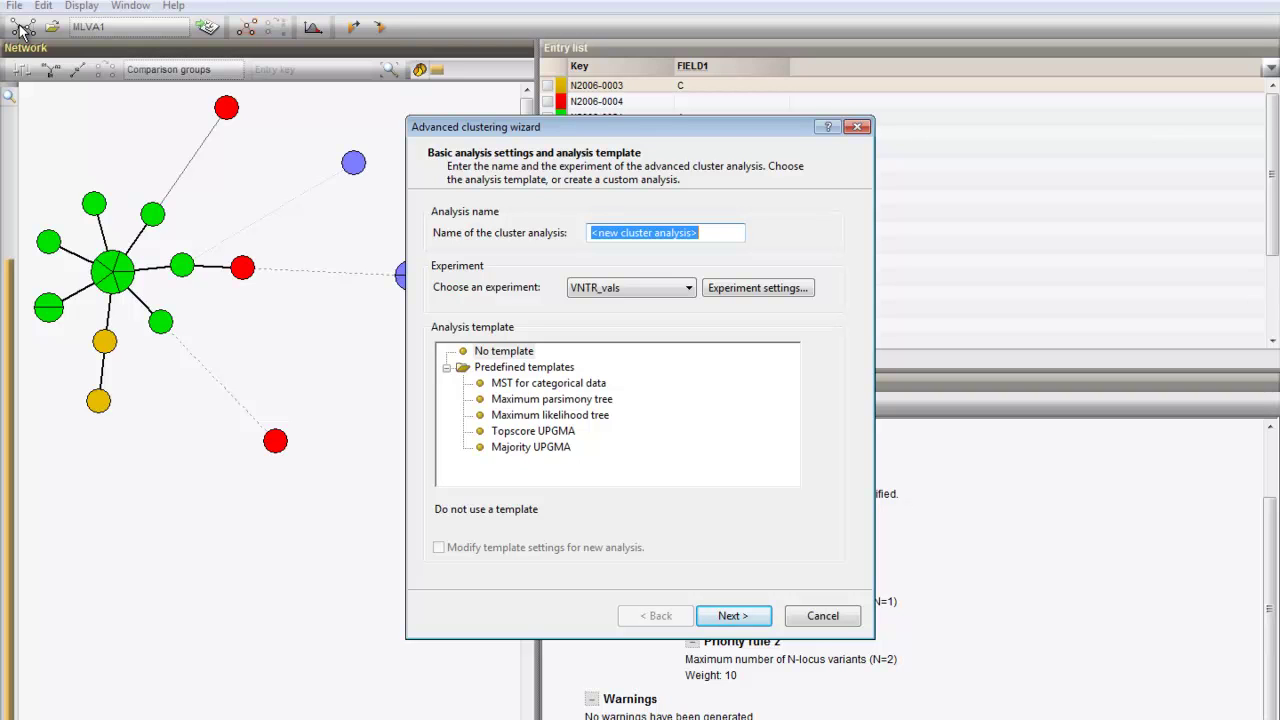
{"action": "left_click", "coordinate": [705, 233]}
{"action": "key", "text": "BackSpace"}
{"action": "key", "text": "BackSpace"}
{"action": "key", "text": "BackSpace"}
{"action": "key", "text": "BackSpace"}
{"action": "key", "text": "BackSpace"}
{"action": "key", "text": "BackSpace"}
{"action": "key", "text": "BackSpace"}
{"action": "key", "text": "BackSpace"}
{"action": "key", "text": "BackSpace"}
{"action": "key", "text": "BackSpace"}
{"action": "key", "text": "BackSpace"}
{"action": "key", "text": "BackSpace"}
{"action": "key", "text": "BackSpace"}
{"action": "key", "text": "BackSpace"}
{"action": "key", "text": "BackSpace"}
{"action": "key", "text": "BackSpace"}
{"action": "key", "text": "BackSpace"}
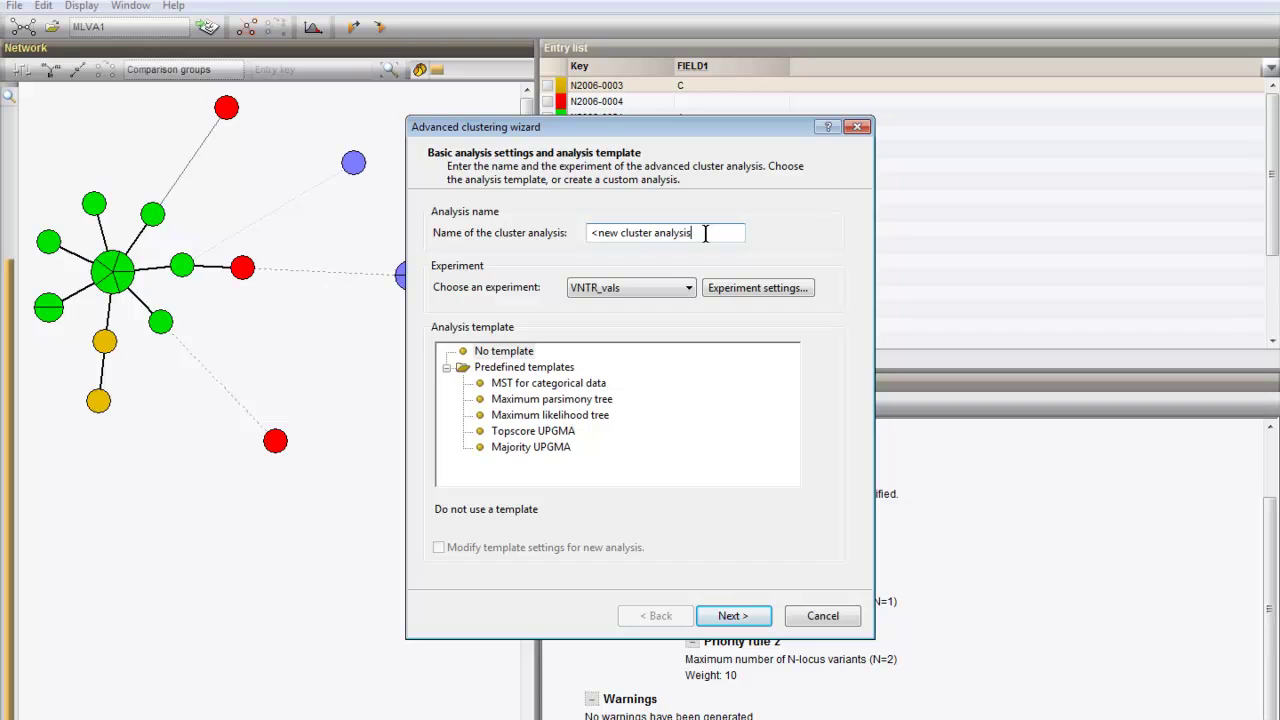
{"action": "key", "text": "BackSpace"}
{"action": "key", "text": "BackSpace"}
{"action": "key", "text": "BackSpace"}
{"action": "key", "text": "BackSpace"}
{"action": "key", "text": "BackSpace"}
{"action": "type", "text": "MLVA2"}
{"action": "left_click", "coordinate": [547, 388]}
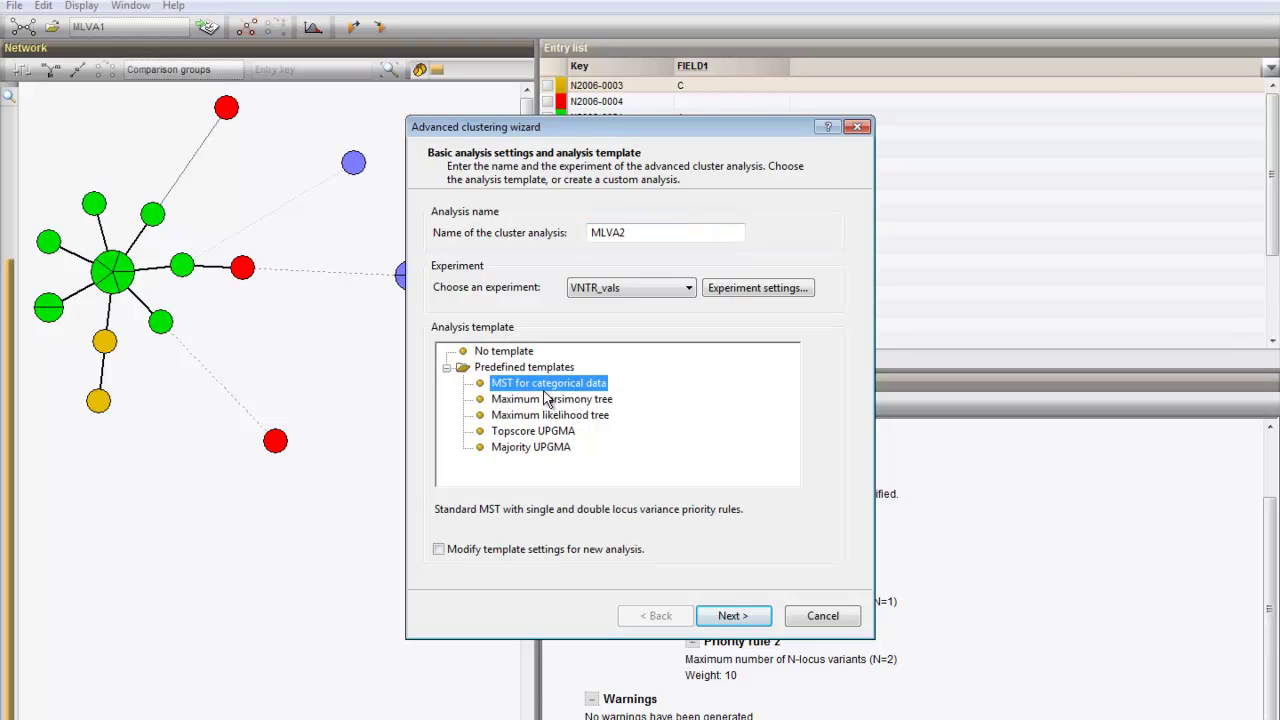
{"action": "left_click", "coordinate": [439, 550]}
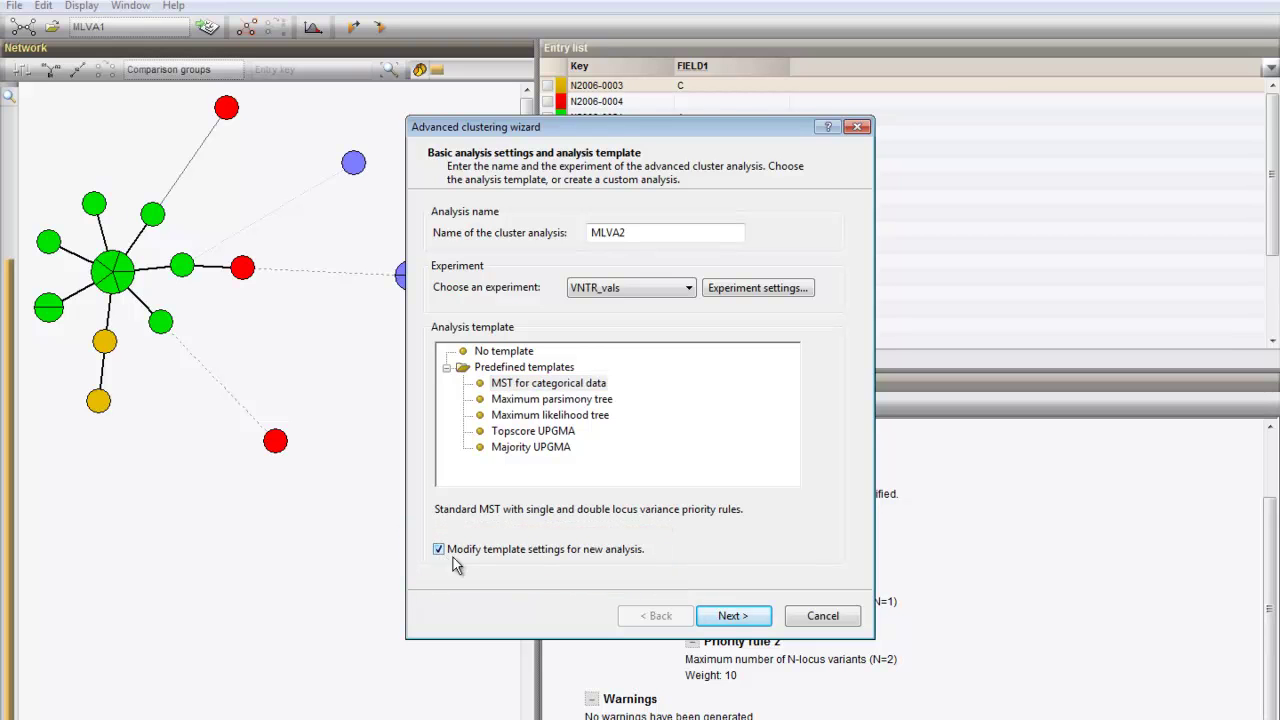
Step: Add a 3-locus-variant priority rule with weight 1 and compute the MLVA2 tree
{"action": "left_click", "coordinate": [727, 622]}
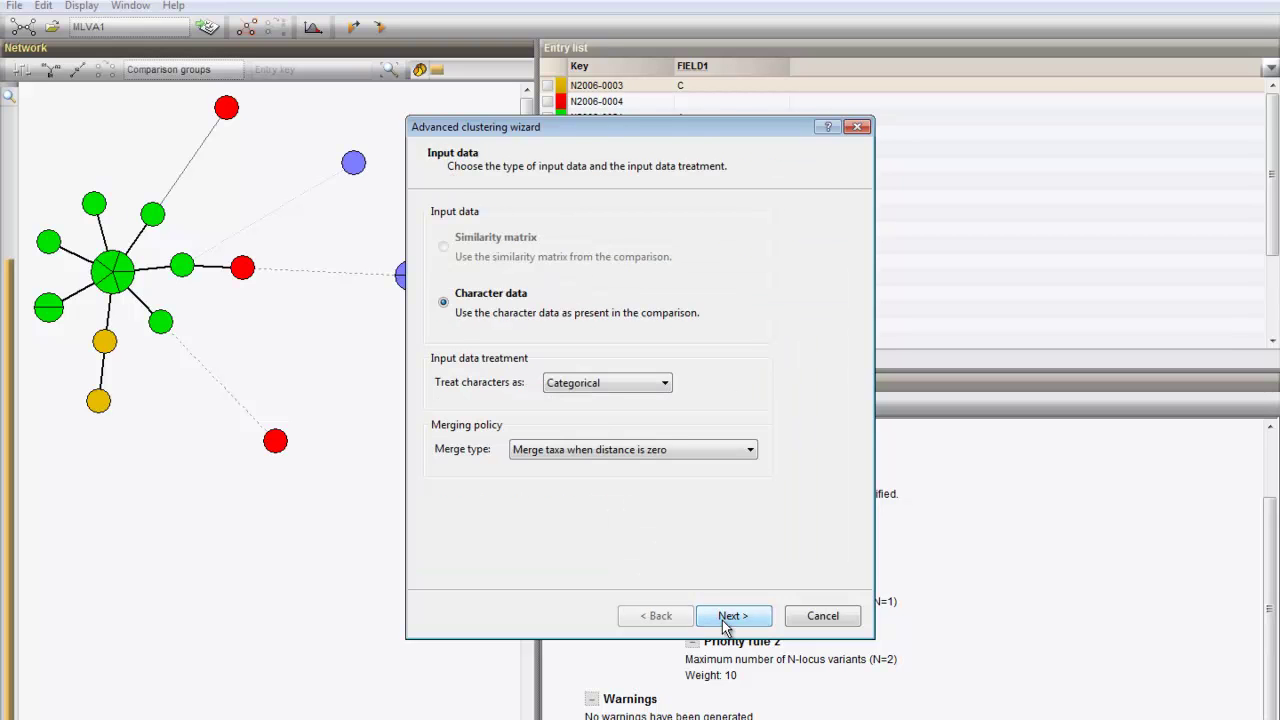
{"action": "left_click", "coordinate": [727, 616]}
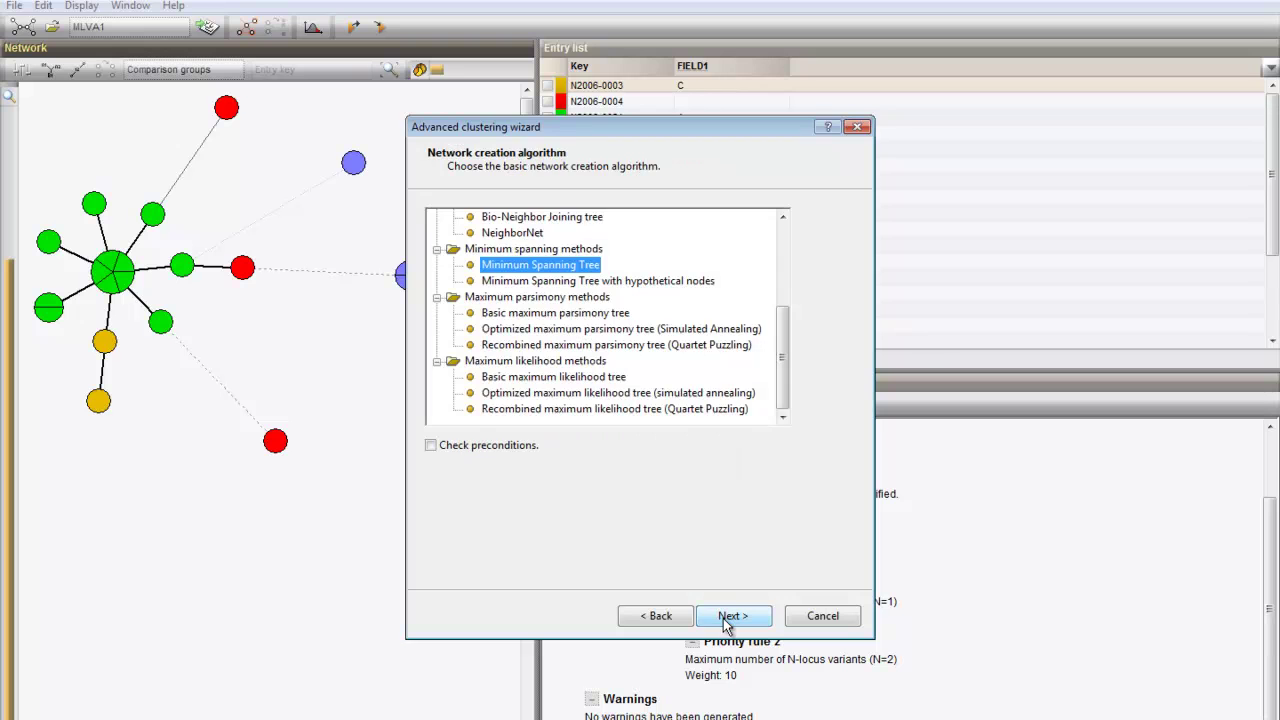
{"action": "left_click", "coordinate": [727, 616]}
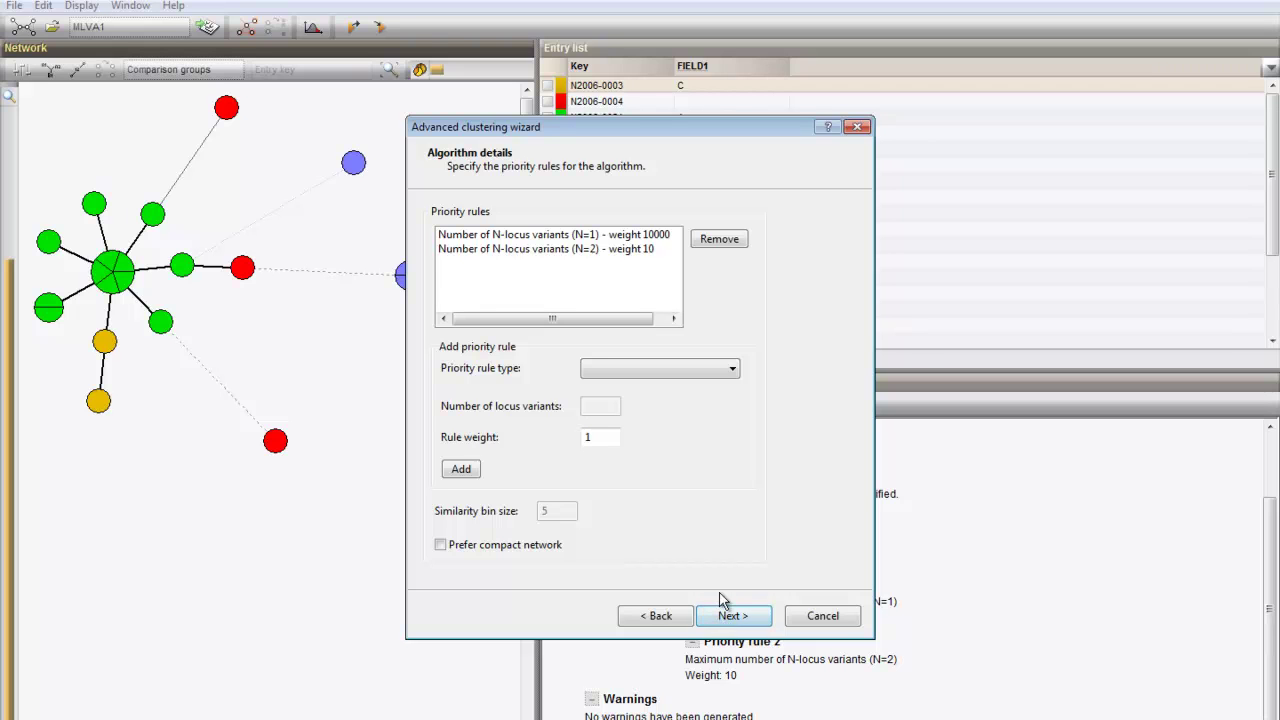
{"action": "left_click", "coordinate": [643, 369]}
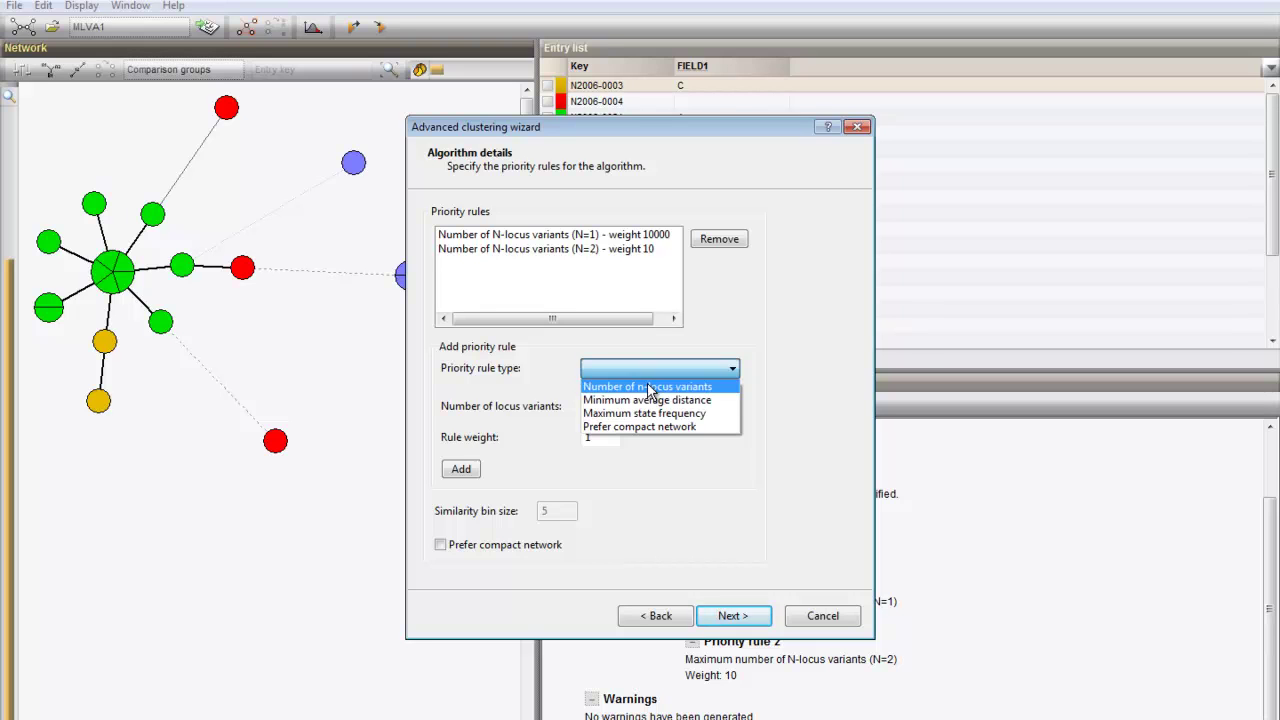
{"action": "left_click", "coordinate": [648, 387]}
{"action": "left_click", "coordinate": [601, 408]}
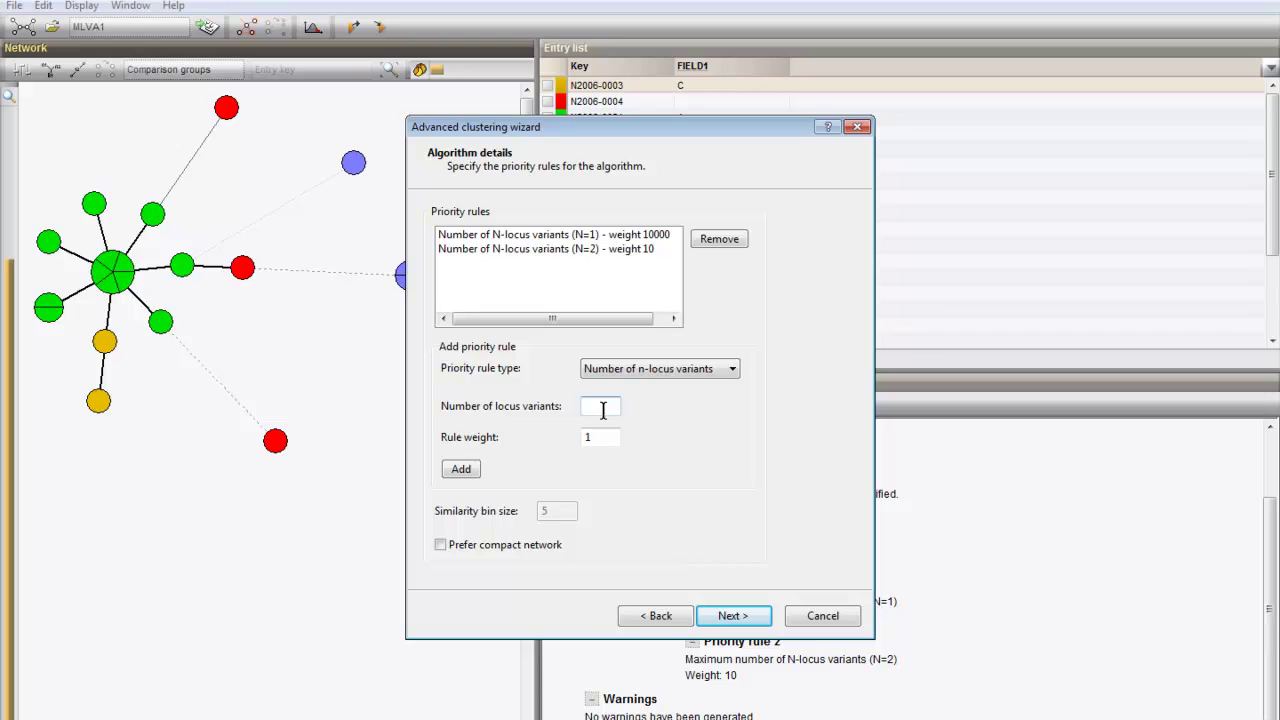
{"action": "type", "text": "3"}
{"action": "left_click", "coordinate": [468, 474]}
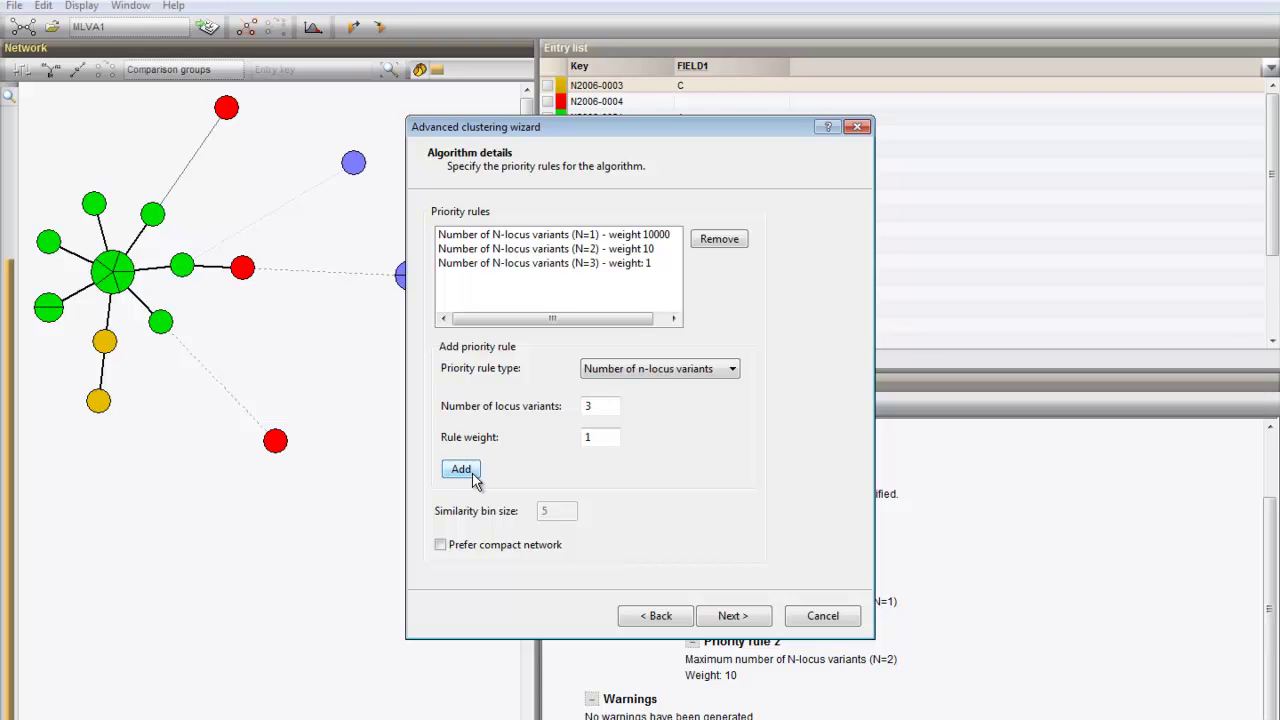
{"action": "left_click", "coordinate": [756, 622]}
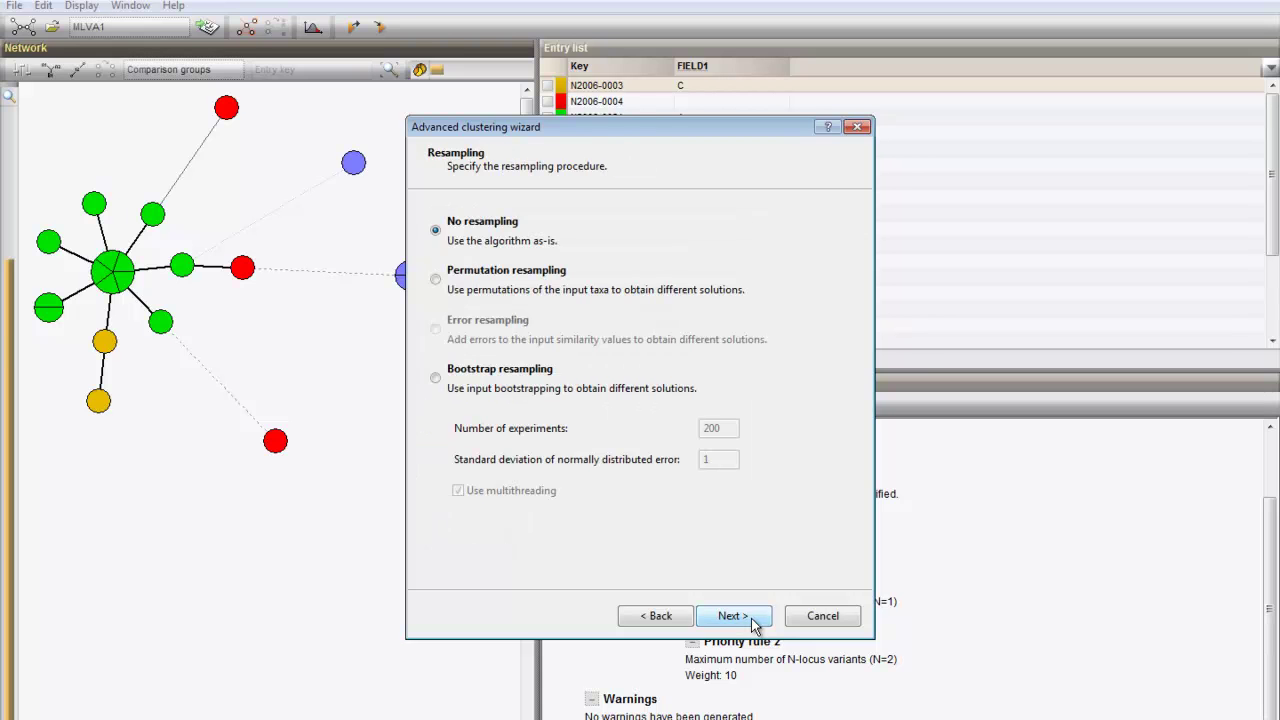
{"action": "left_click", "coordinate": [756, 622]}
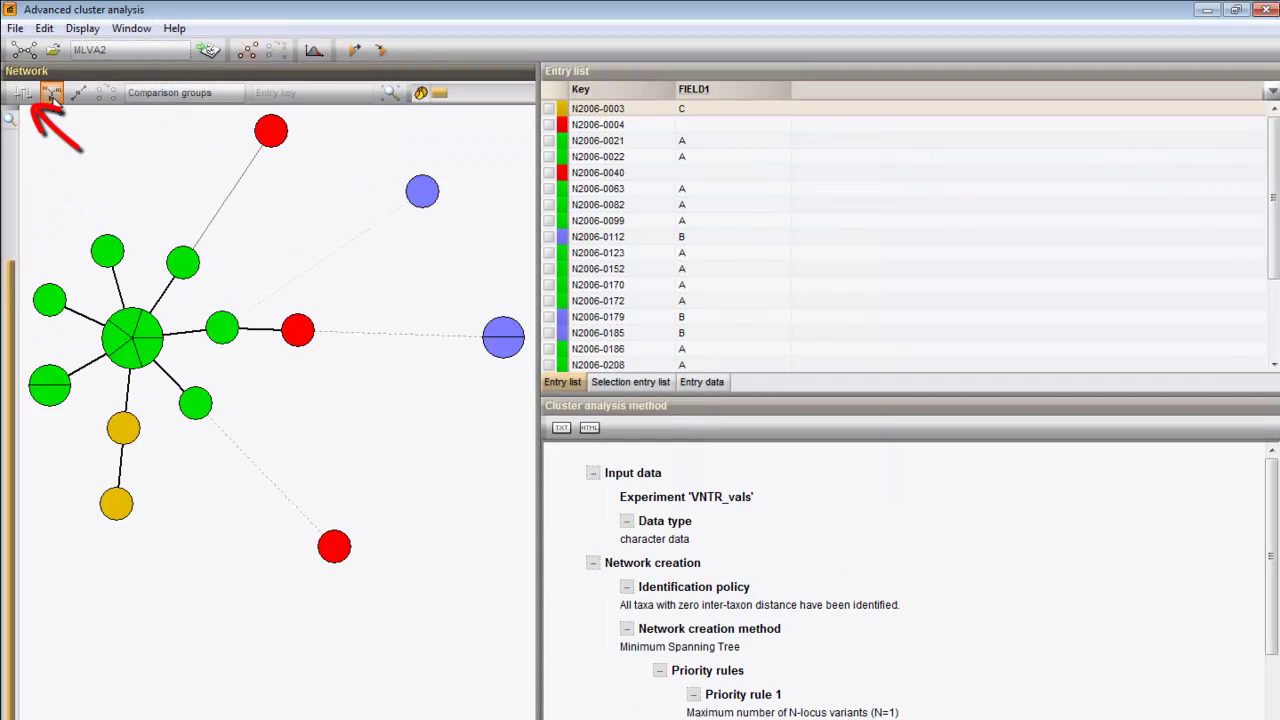
Step: Label the network nodes with their entry keys and fit the network in the panel
{"action": "left_click", "coordinate": [21, 91]}
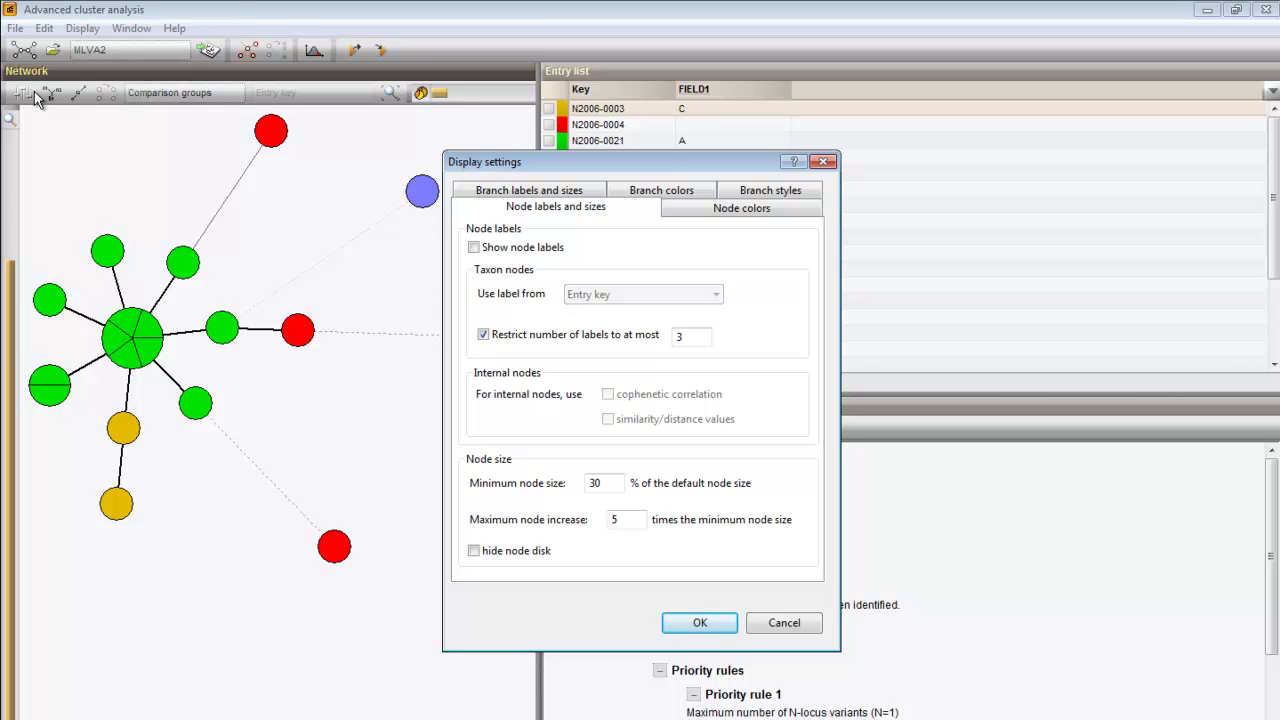
{"action": "left_click", "coordinate": [474, 247]}
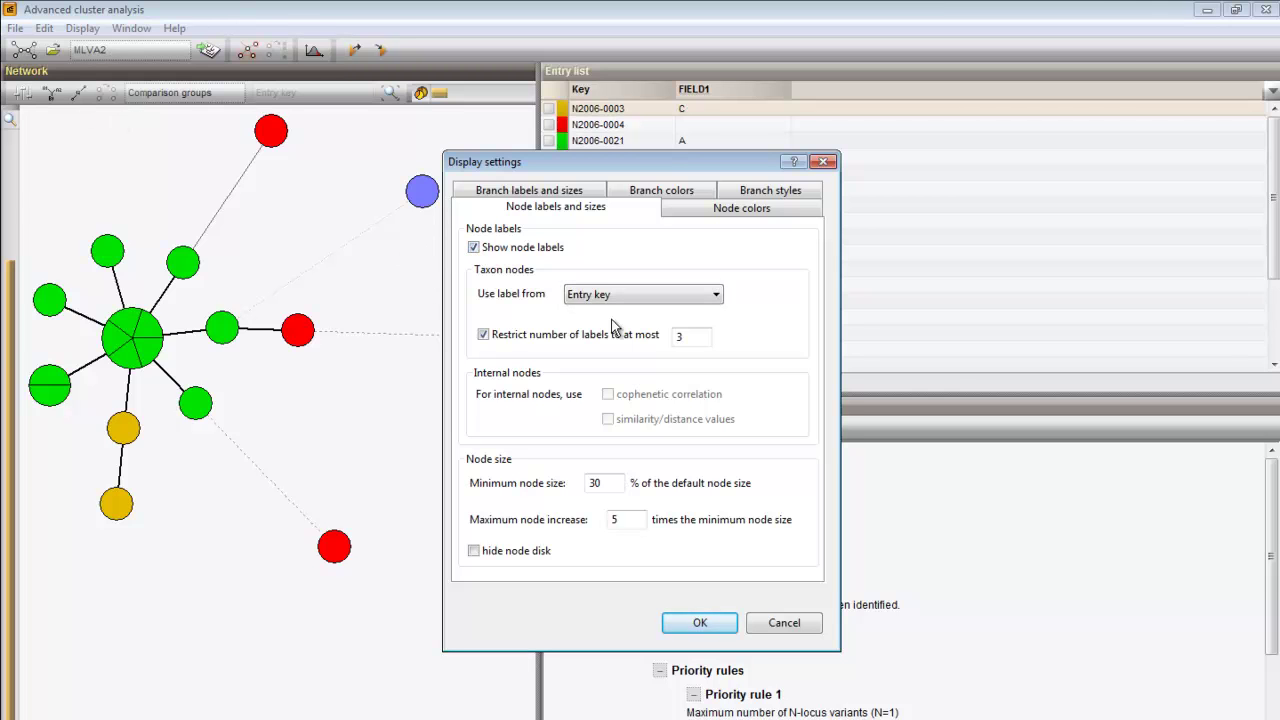
{"action": "left_click", "coordinate": [726, 630]}
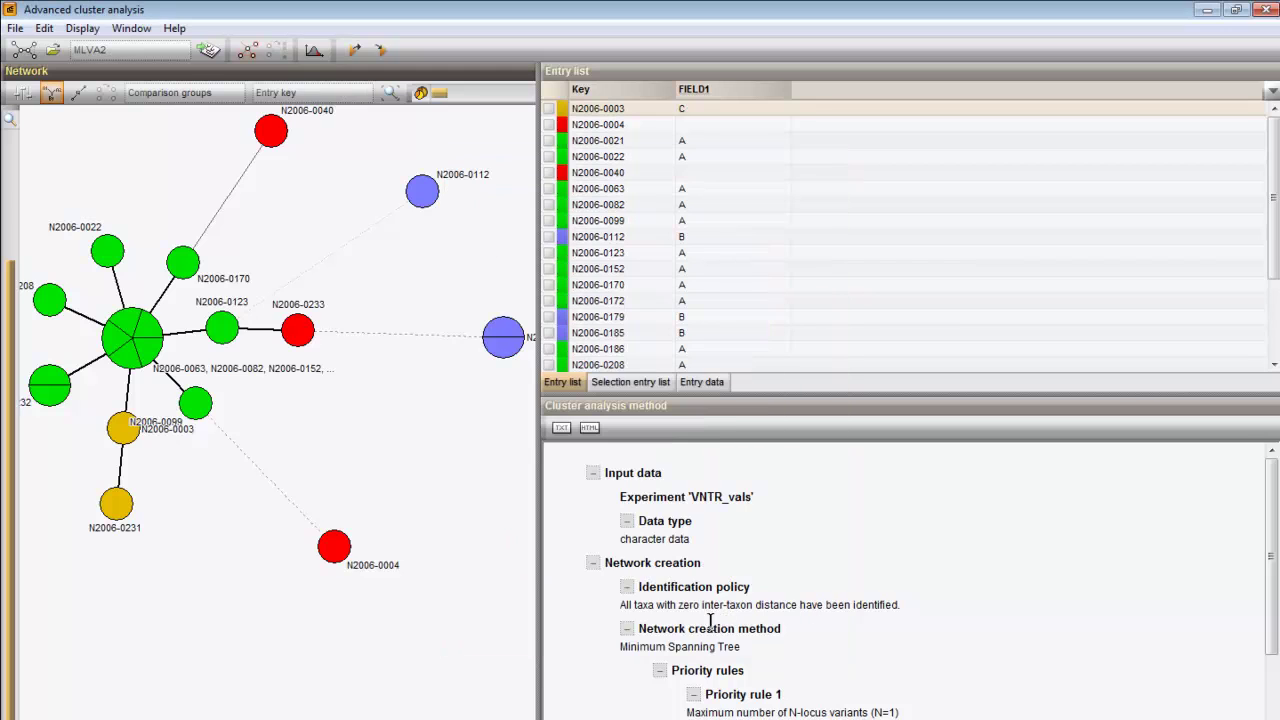
{"action": "left_click", "coordinate": [389, 93]}
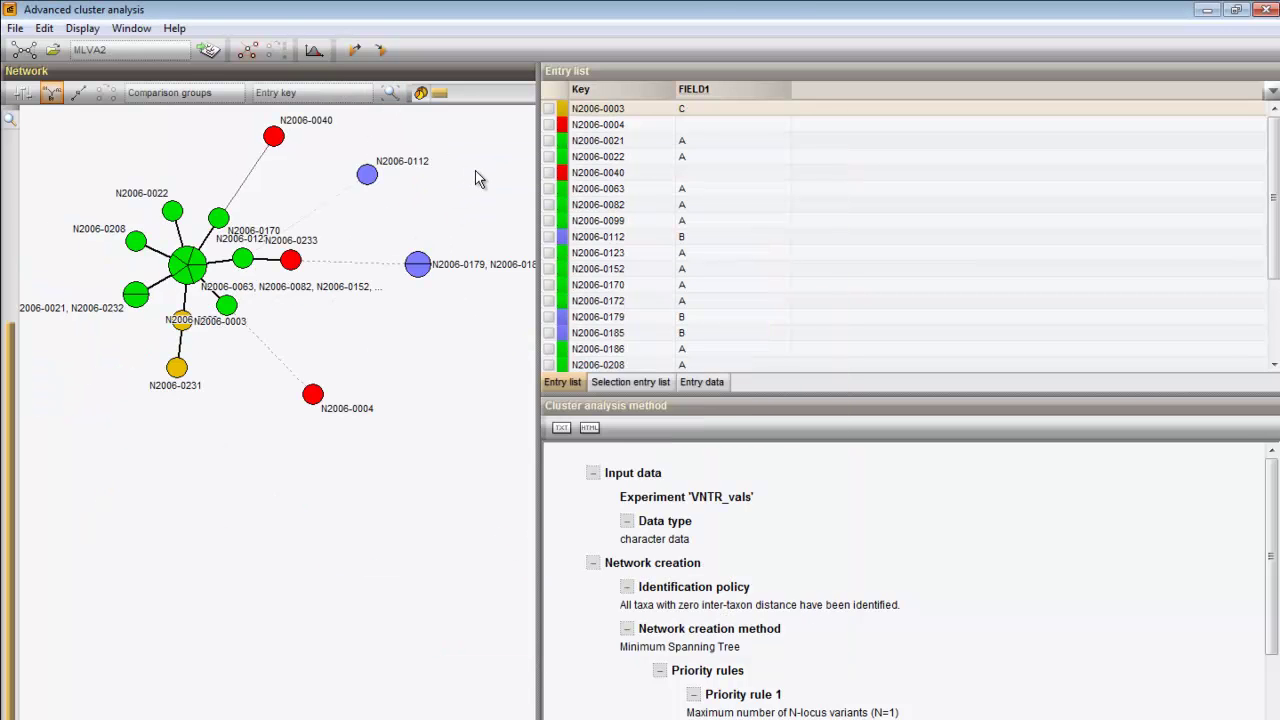
Step: Show distance labels on the branches and return to Display settings
{"action": "left_click", "coordinate": [50, 95]}
{"action": "left_click", "coordinate": [50, 95]}
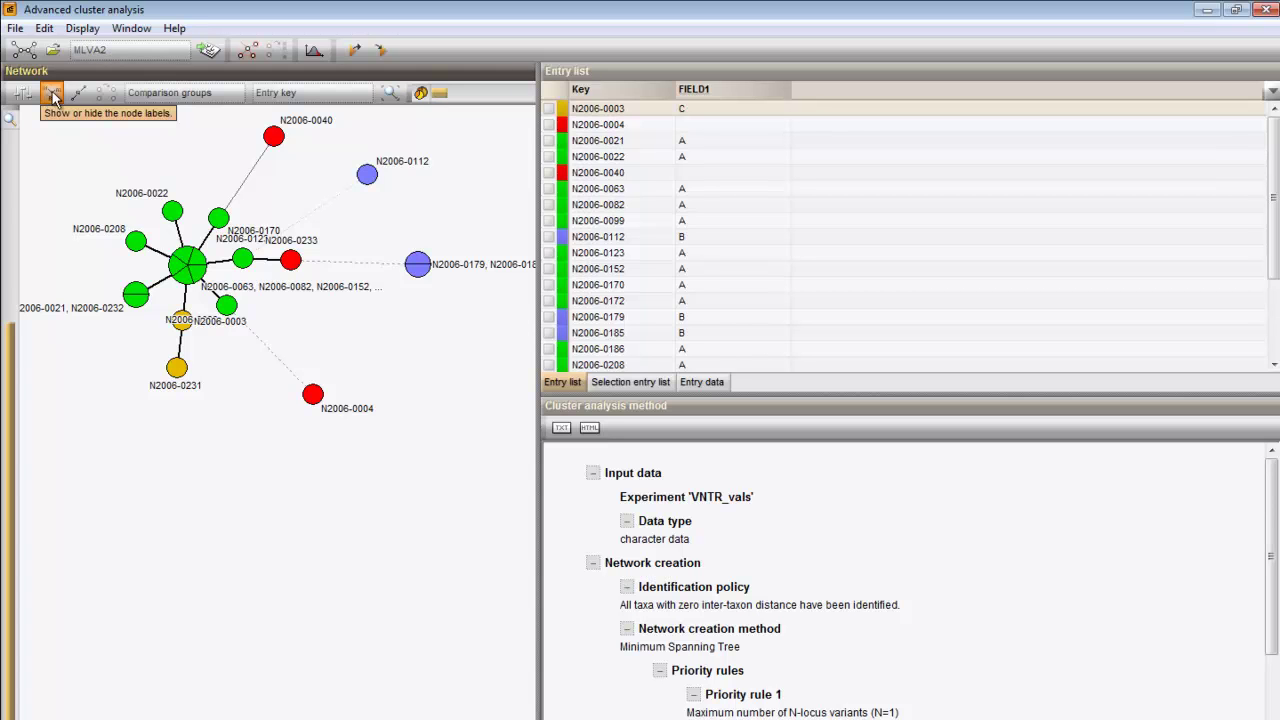
{"action": "left_click", "coordinate": [78, 94]}
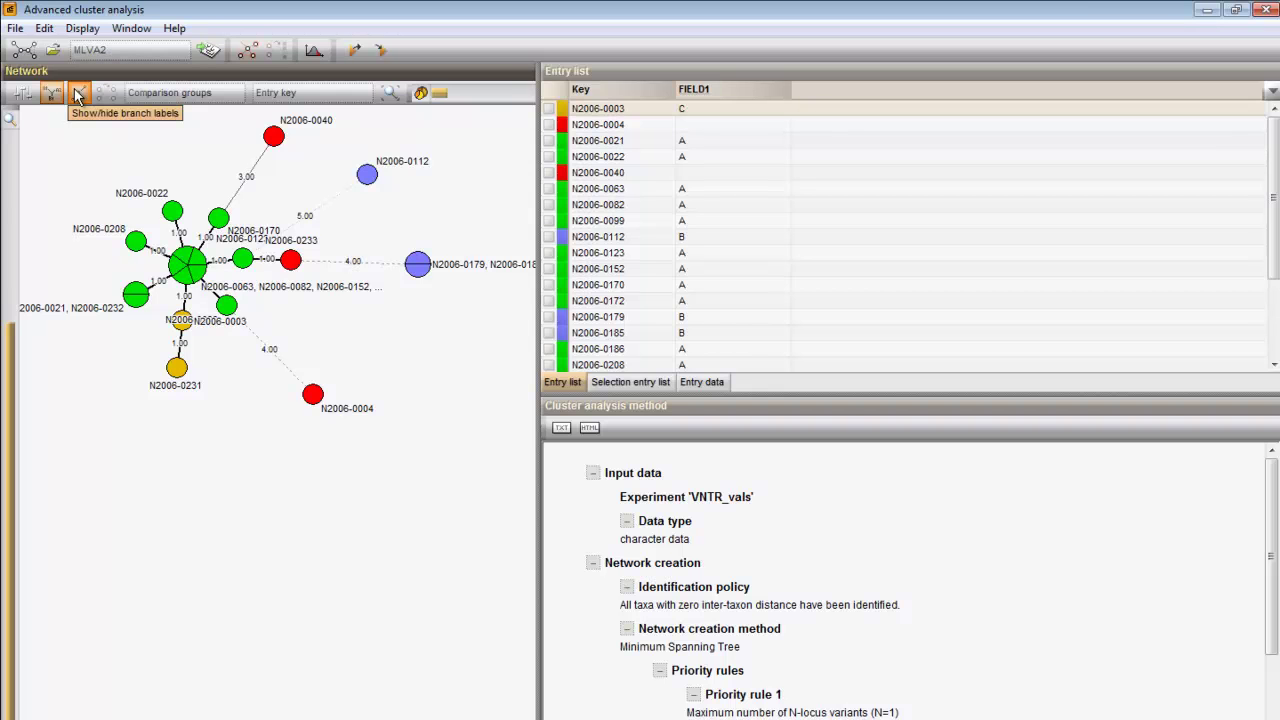
{"action": "left_click", "coordinate": [23, 93]}
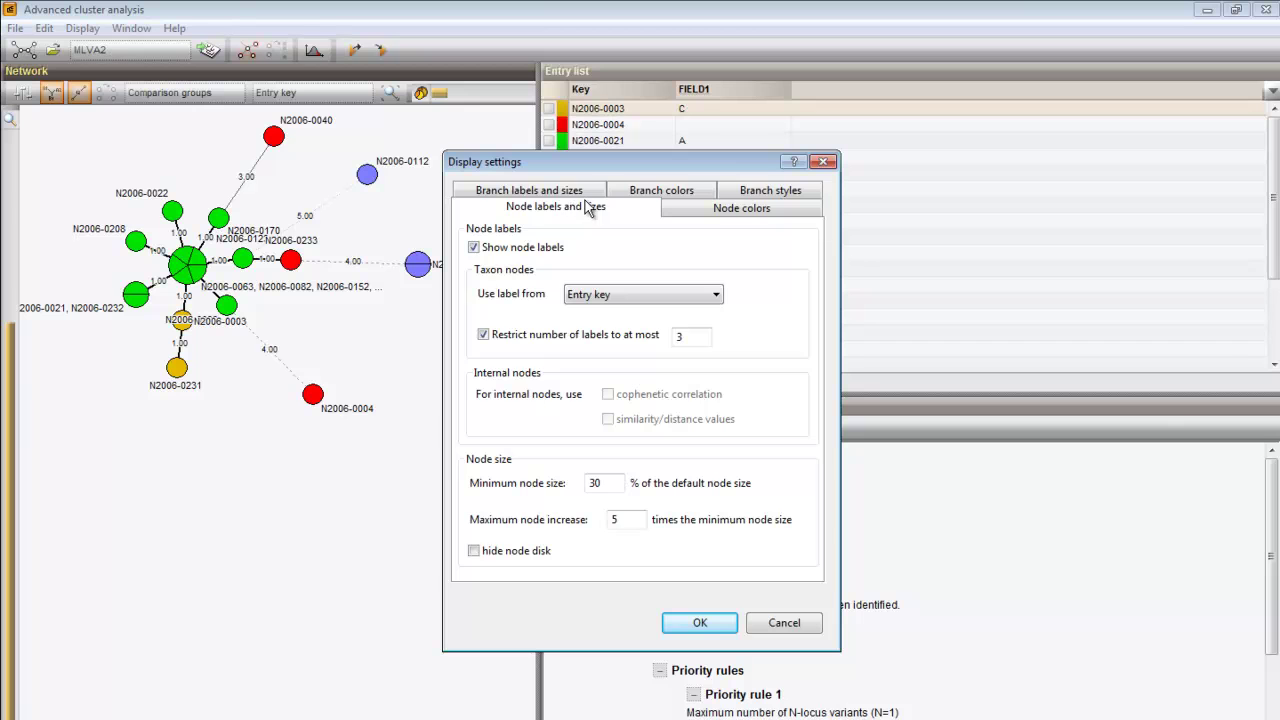
Step: Review branch styles by length: solid up to 3, dashed up to 4, dotted above 4
{"action": "left_click", "coordinate": [760, 192]}
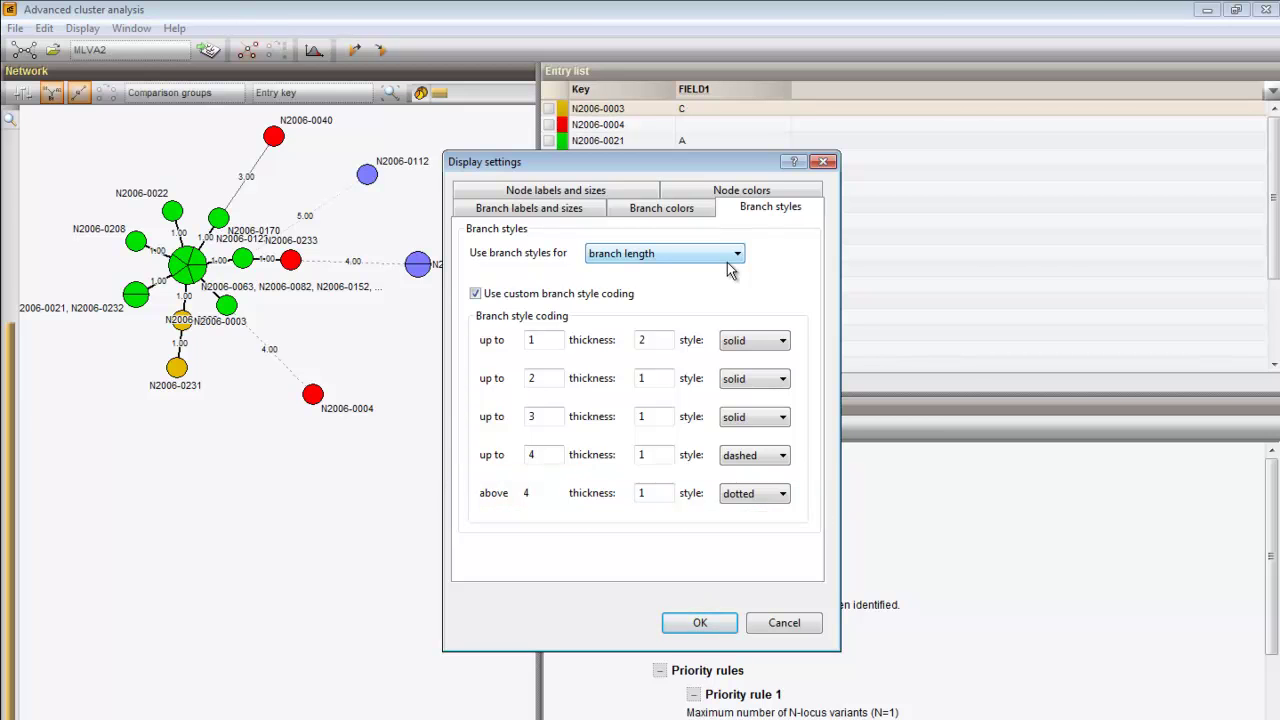
Step: Cancel Display settings and bring up the Copy image to clipboard options
{"action": "left_click", "coordinate": [786, 626]}
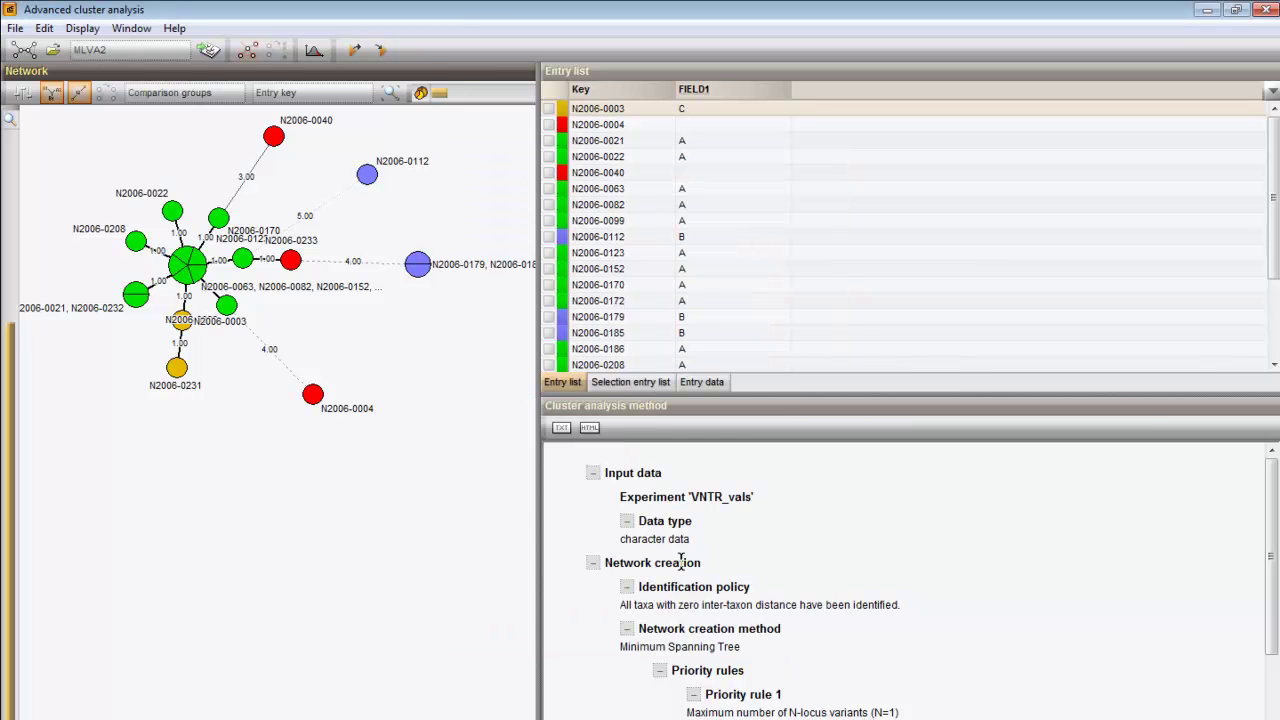
{"action": "left_click", "coordinate": [82, 28]}
{"action": "left_click", "coordinate": [84, 28]}
{"action": "left_click", "coordinate": [15, 28]}
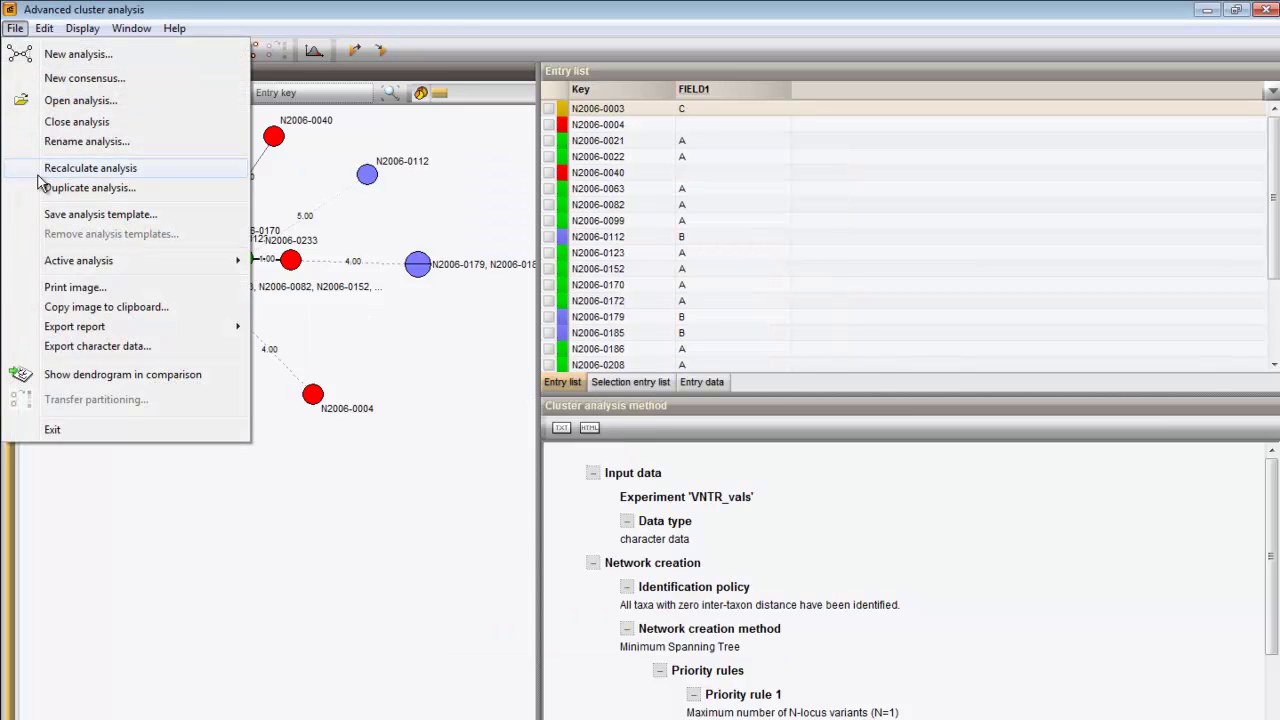
{"action": "left_click", "coordinate": [95, 307]}
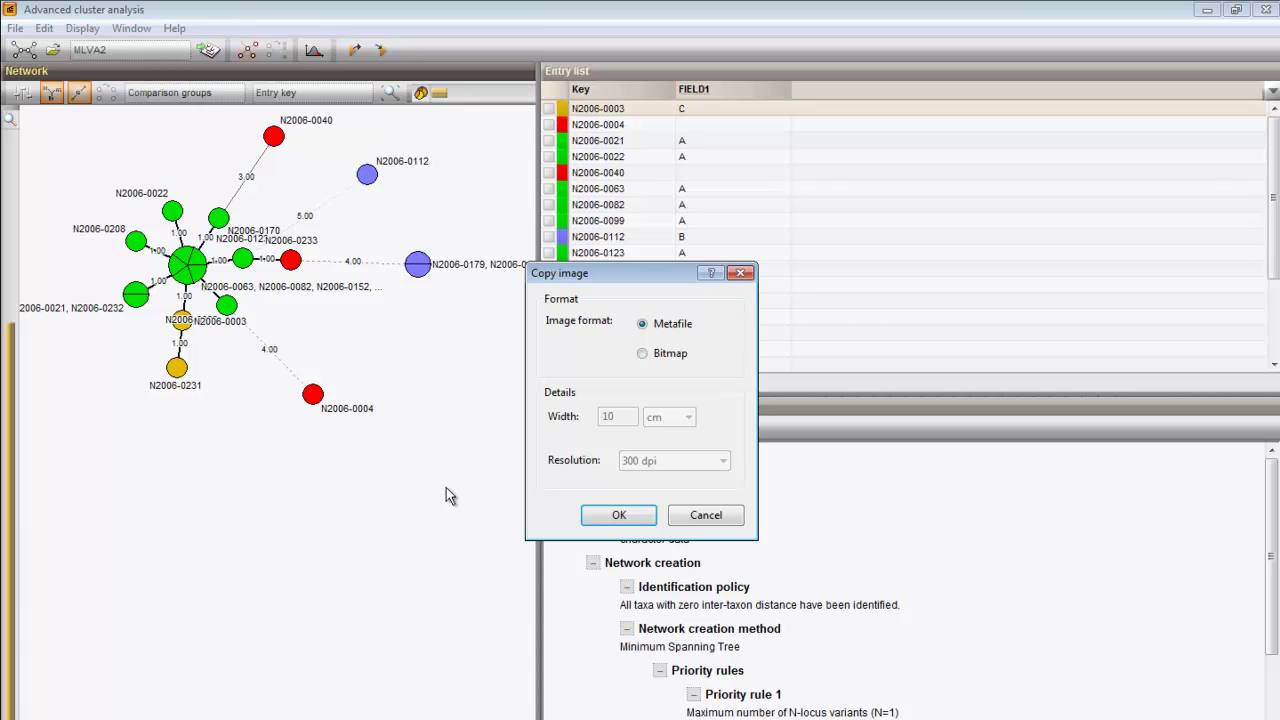